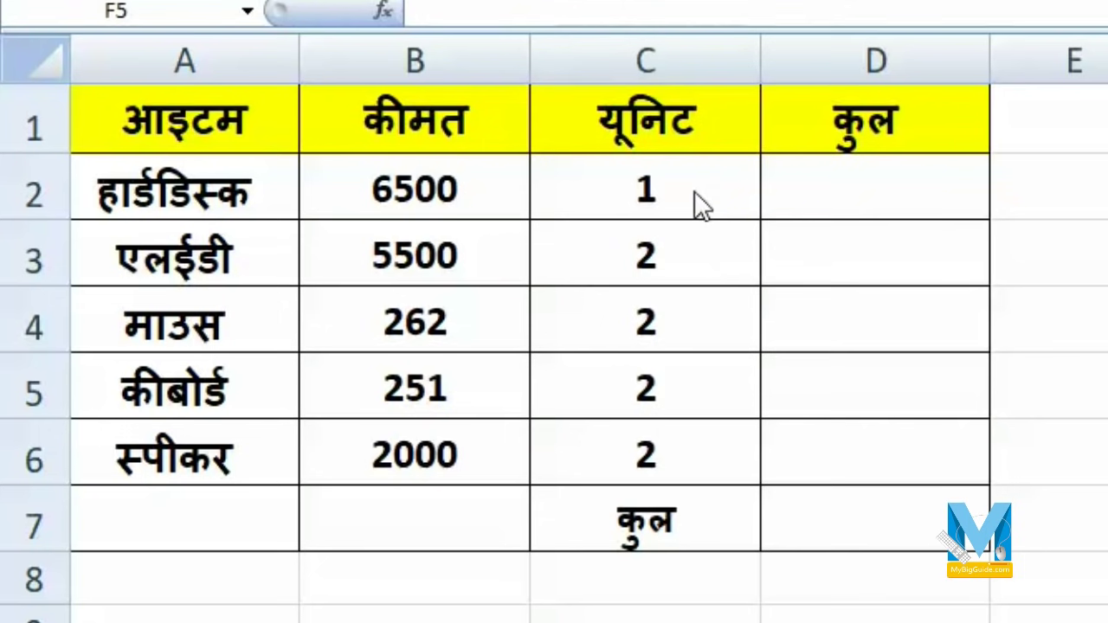
- Calculate the first item's total in D2 with =B2*C2 and fill the formula down to D6
click(941, 185)
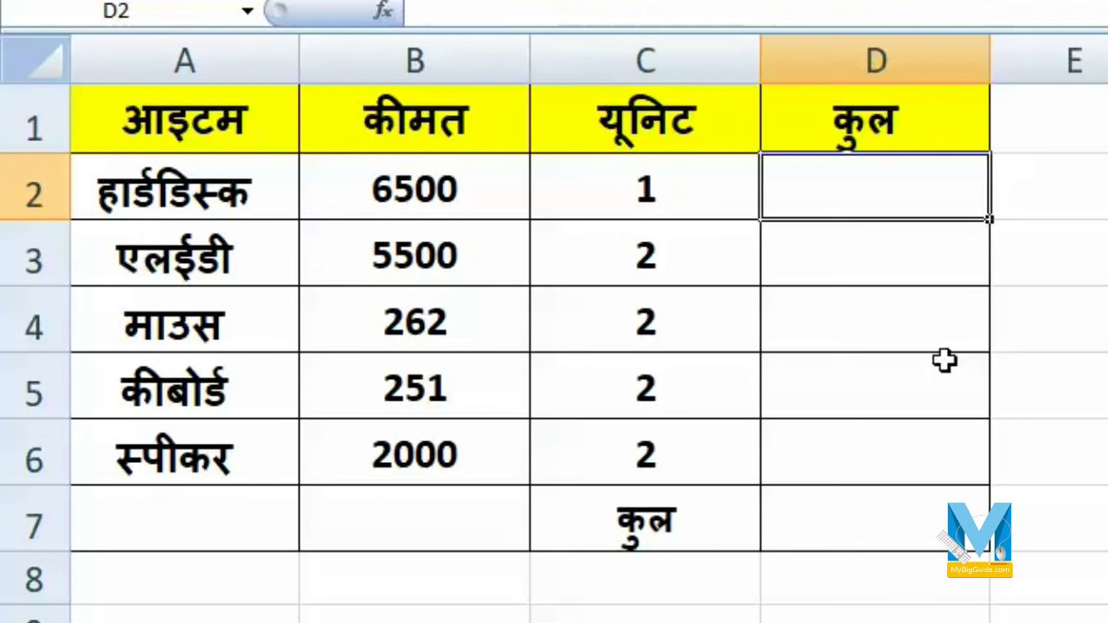
text(=)
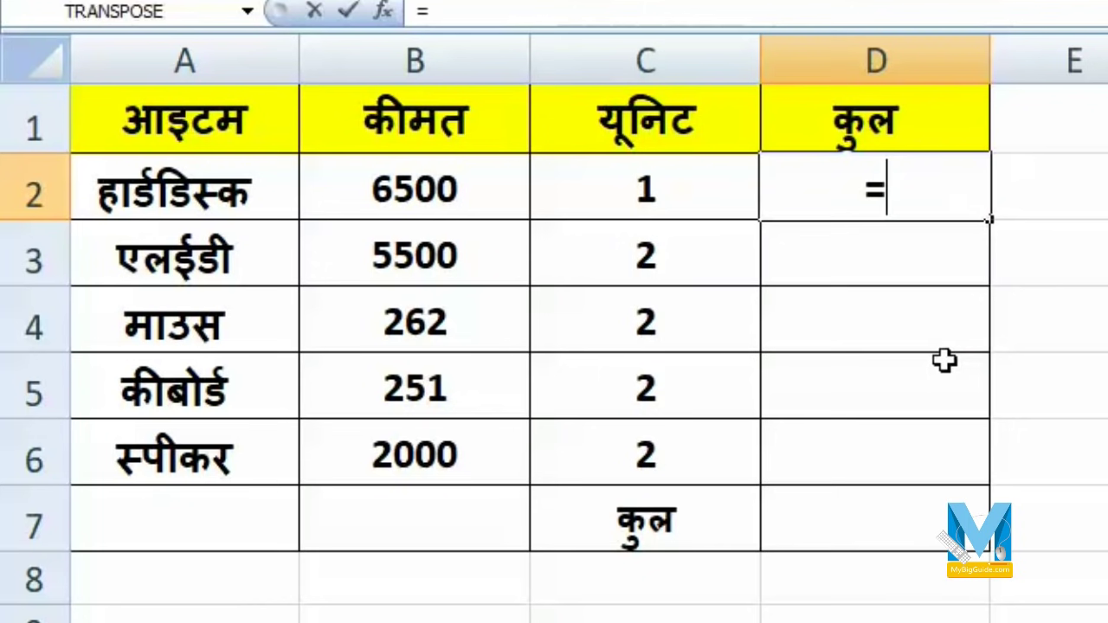
click(398, 196)
text(*)
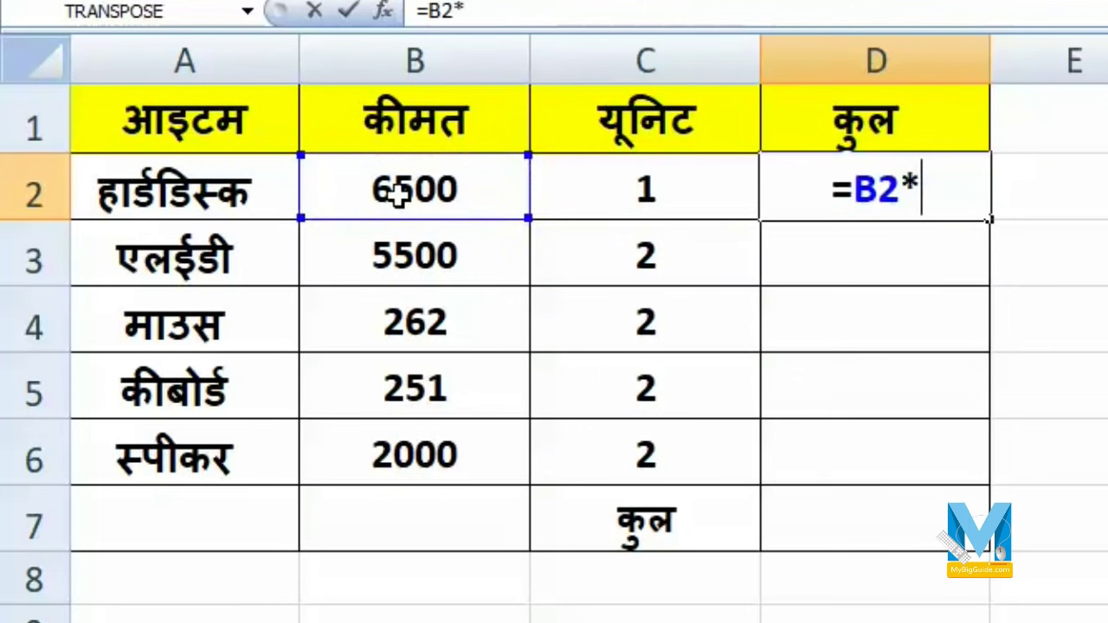
click(620, 197)
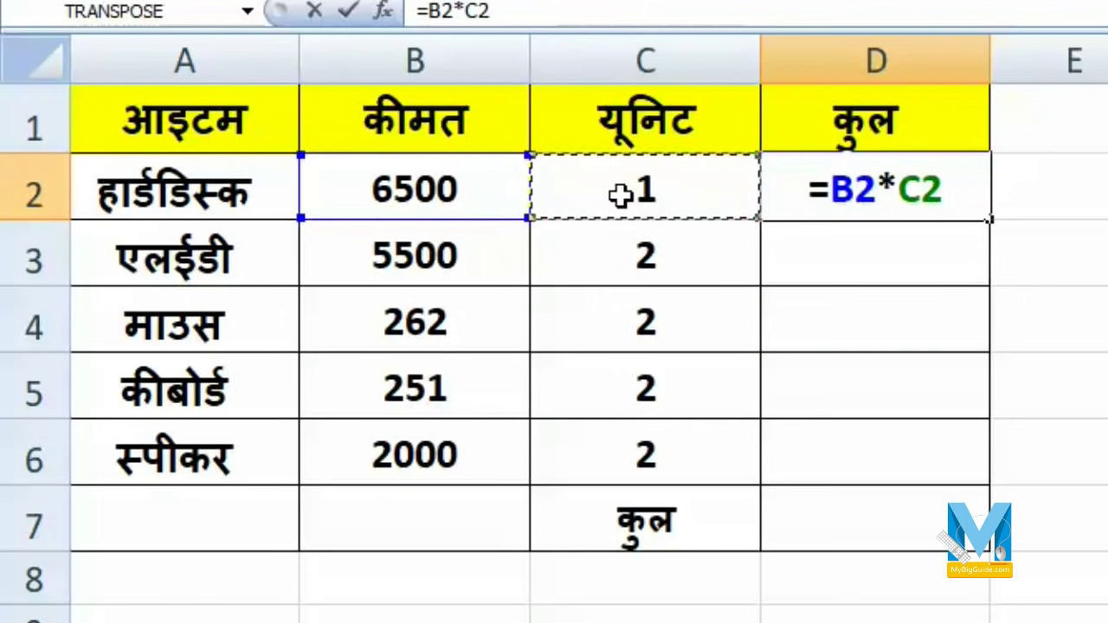
key(Return)
click(868, 185)
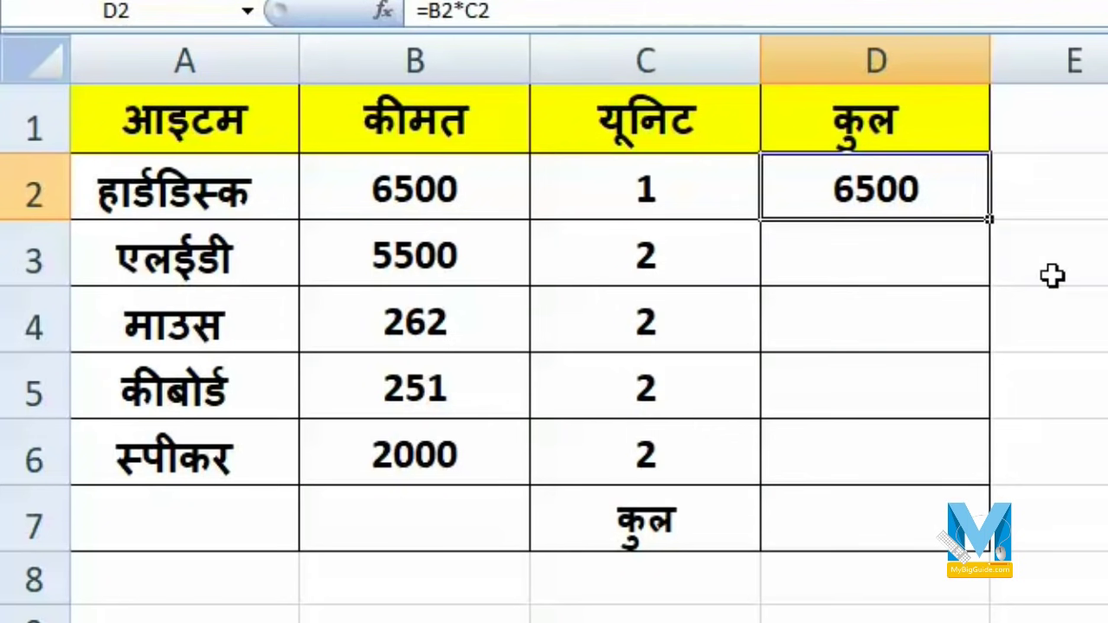
drag(994, 220, 987, 492)
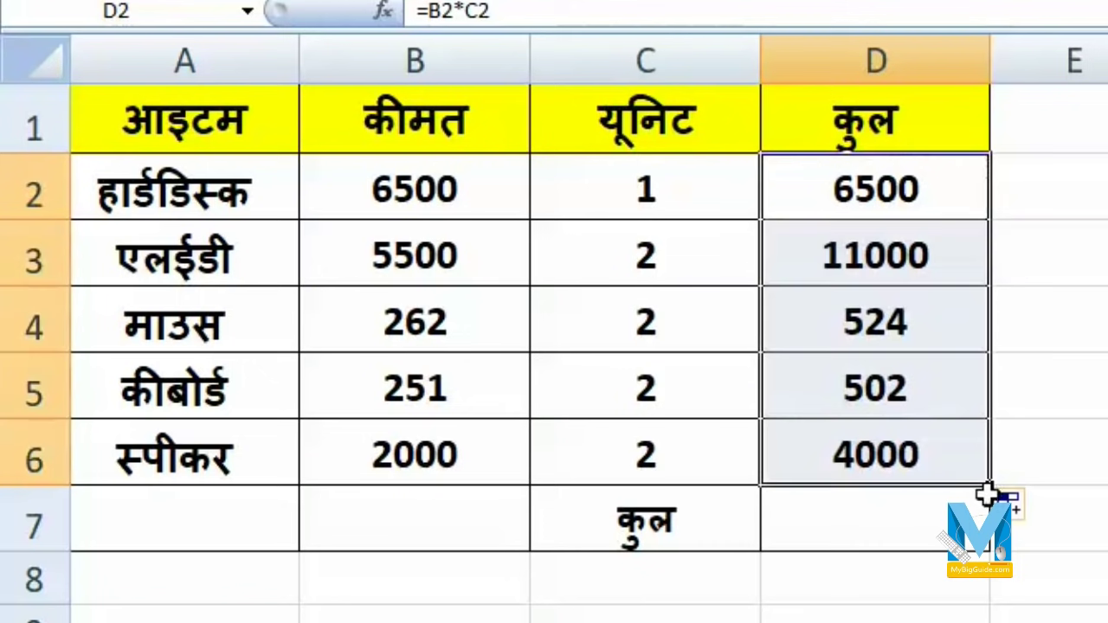
- Add up the item totals D2:D6 in cell D7 with AutoSum
click(912, 515)
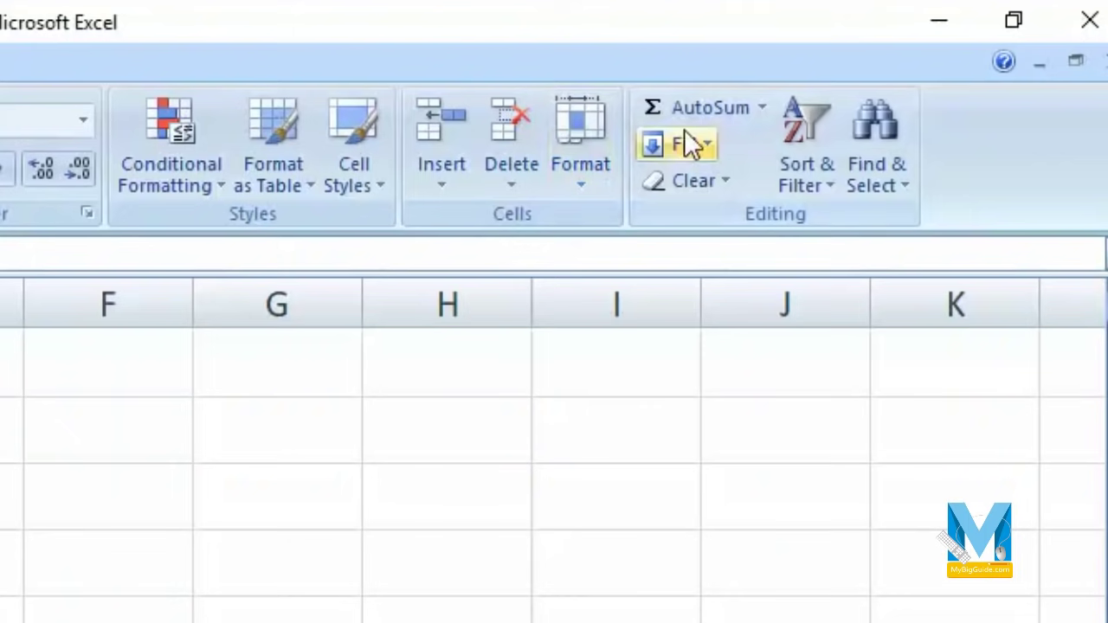
click(695, 105)
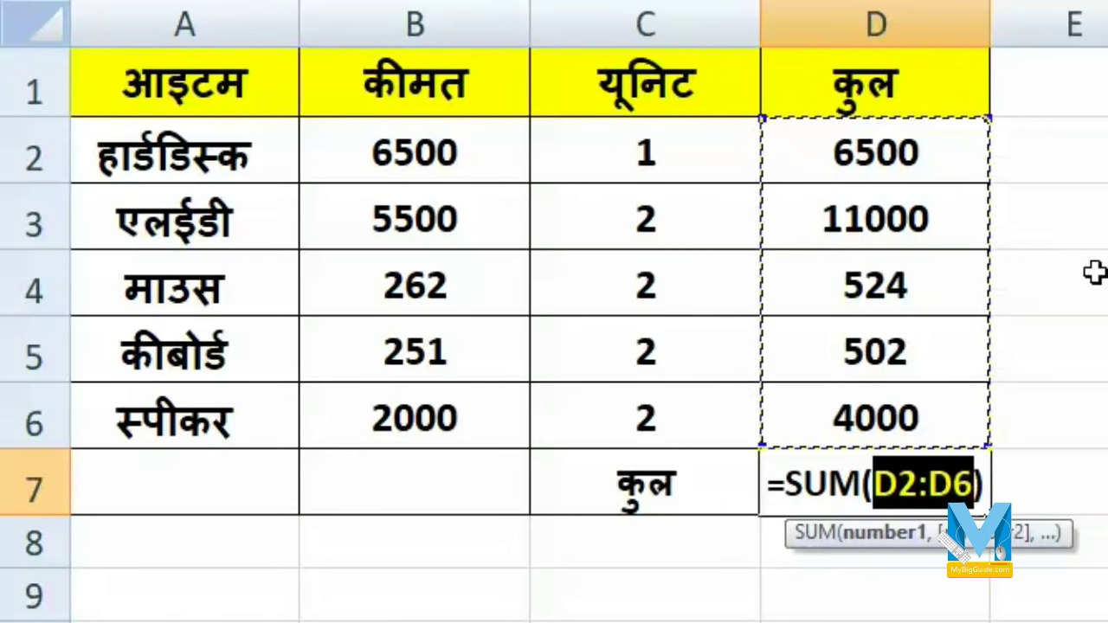
key(Return)
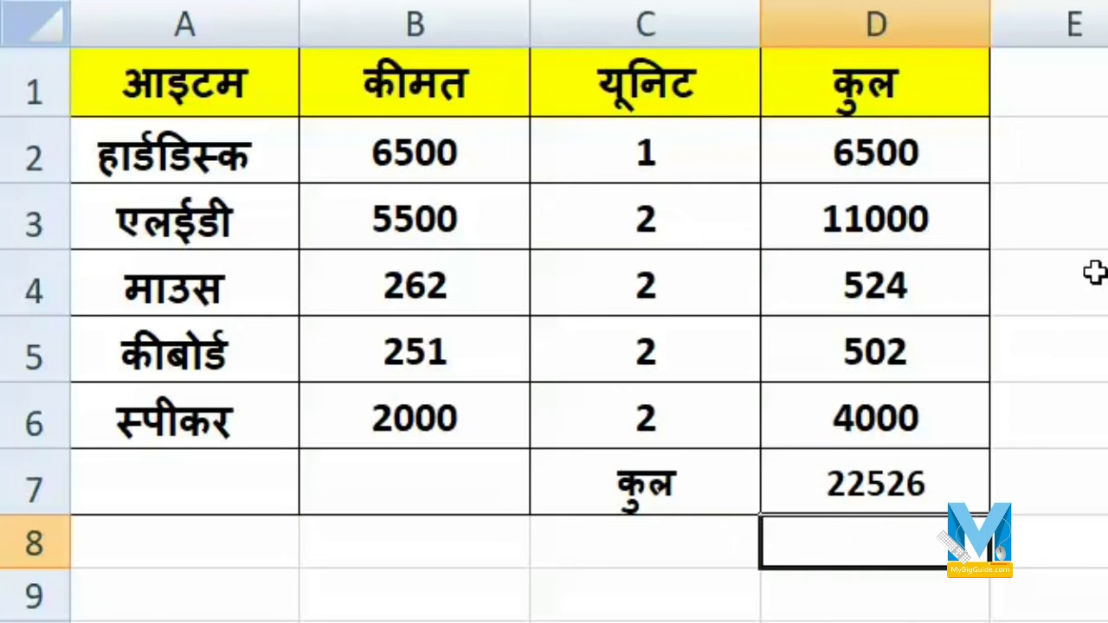
- Clear the contents of cells D2:D7
drag(923, 148, 907, 474)
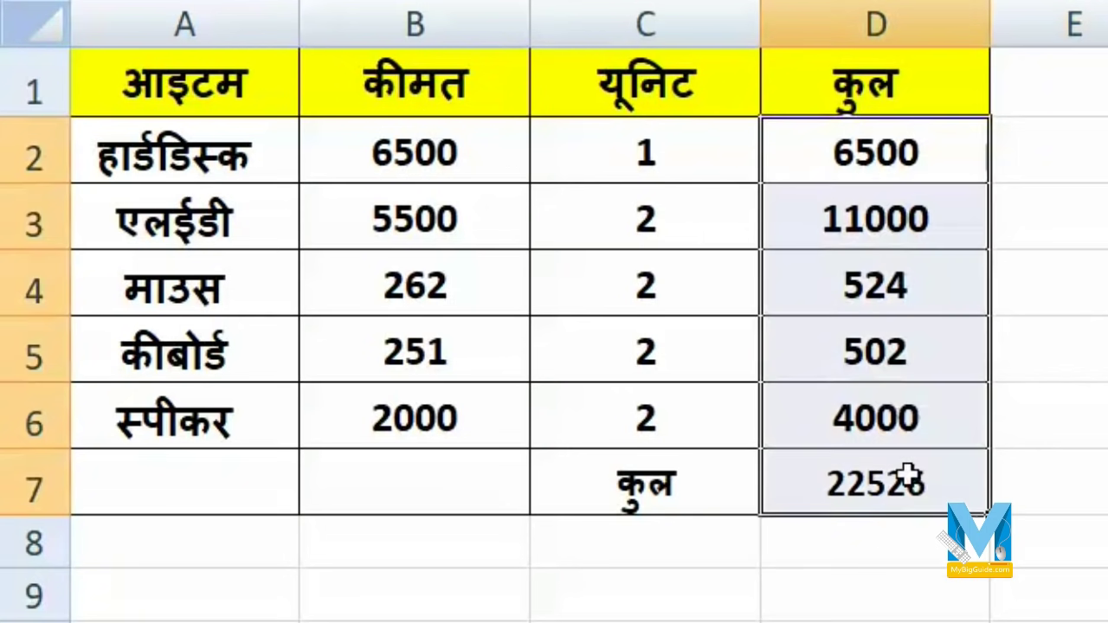
key(Delete)
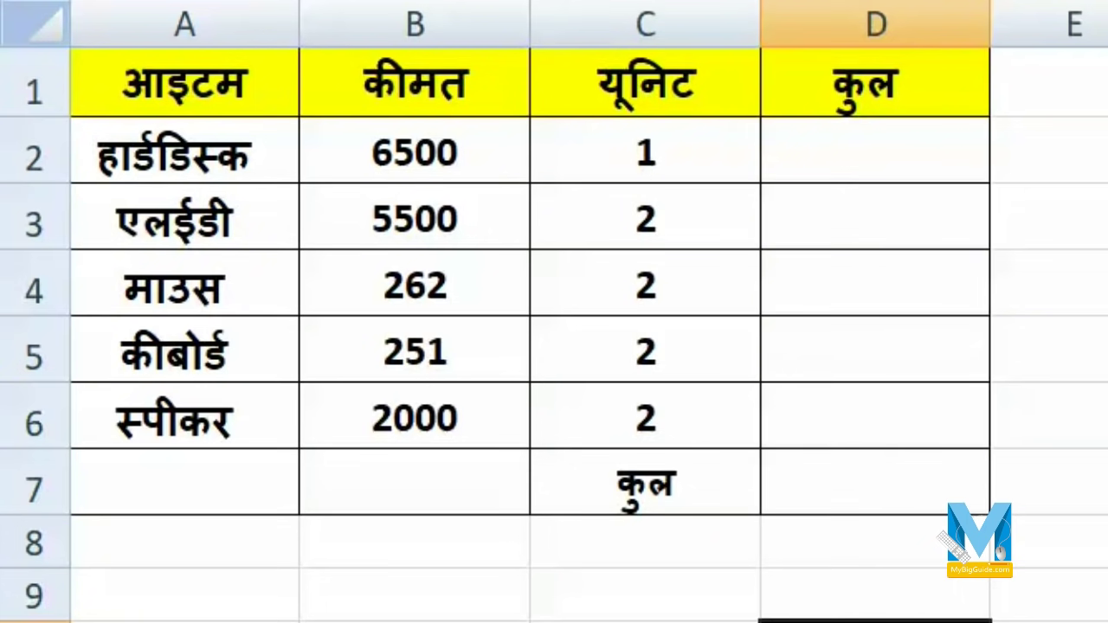
- Calculate the grand total in D7 with the array formula =SUM(B2:B6*C2:C6)
key(Up)
key(Up)
key(Up)
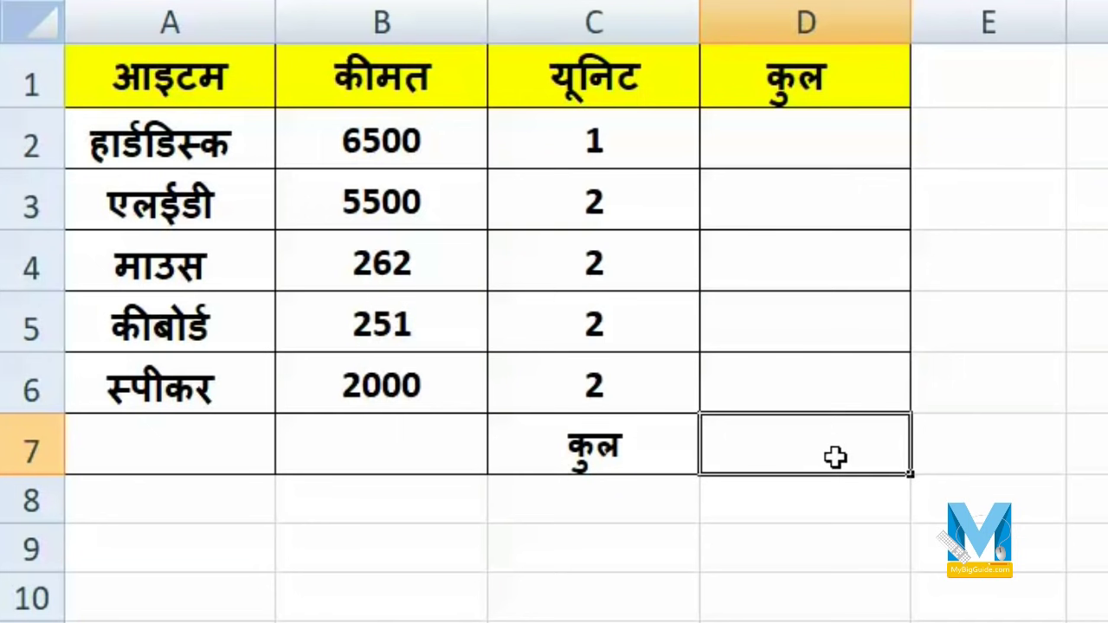
text(=s)
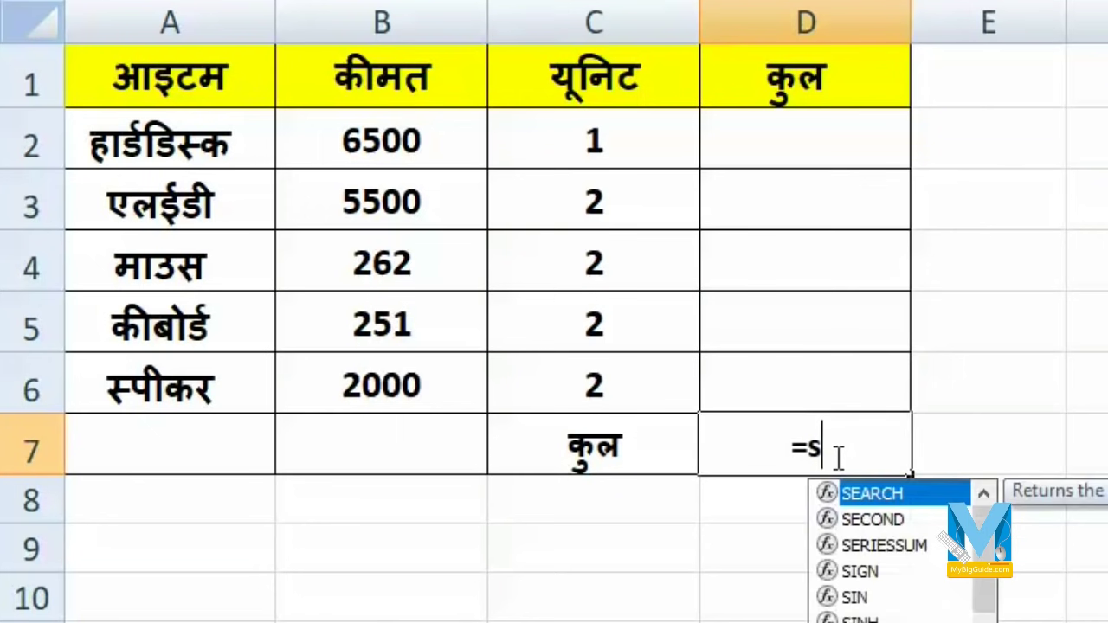
text(um)
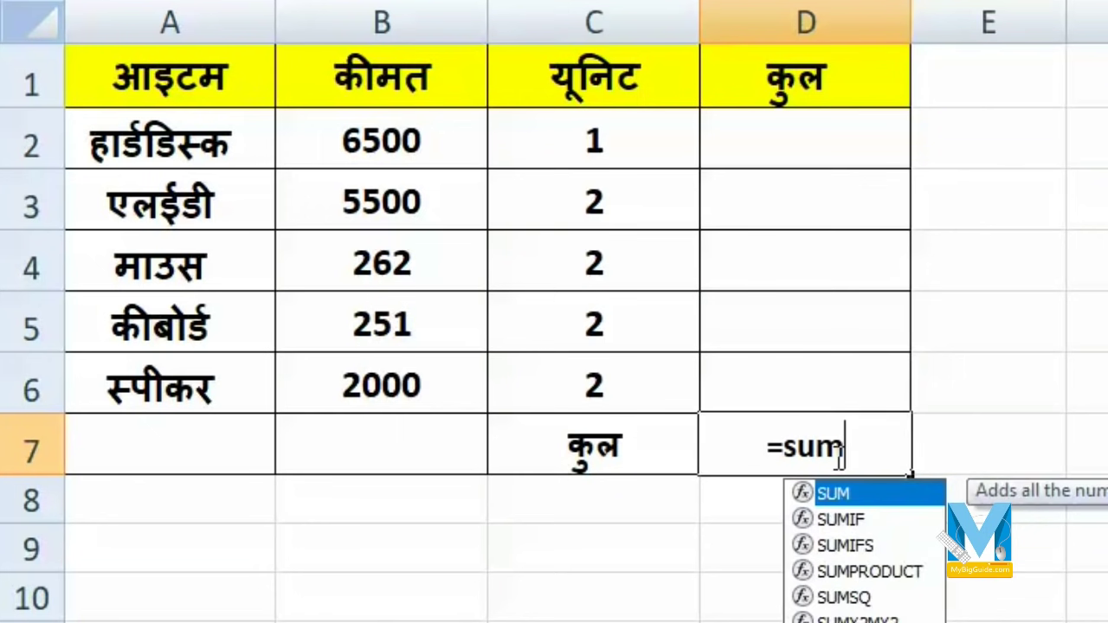
text(()
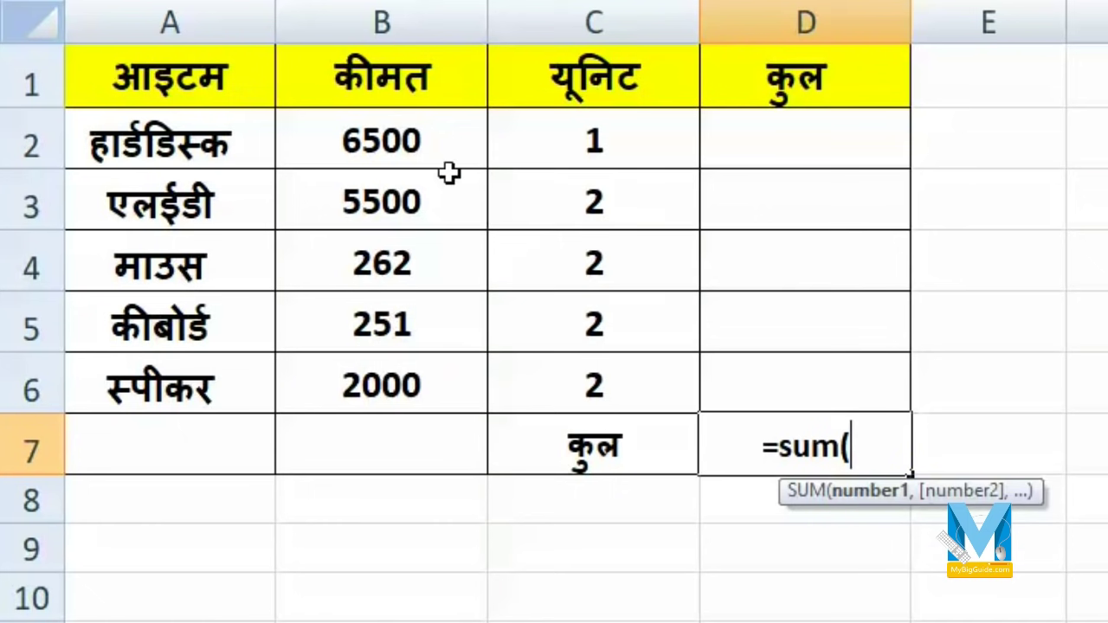
drag(404, 132, 400, 390)
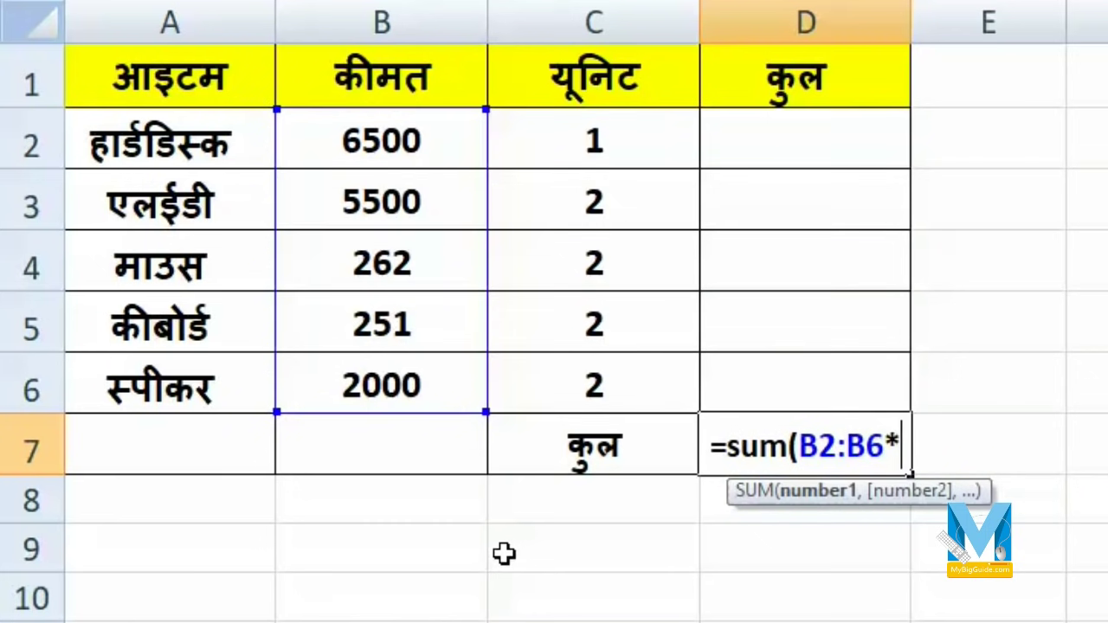
text(*)
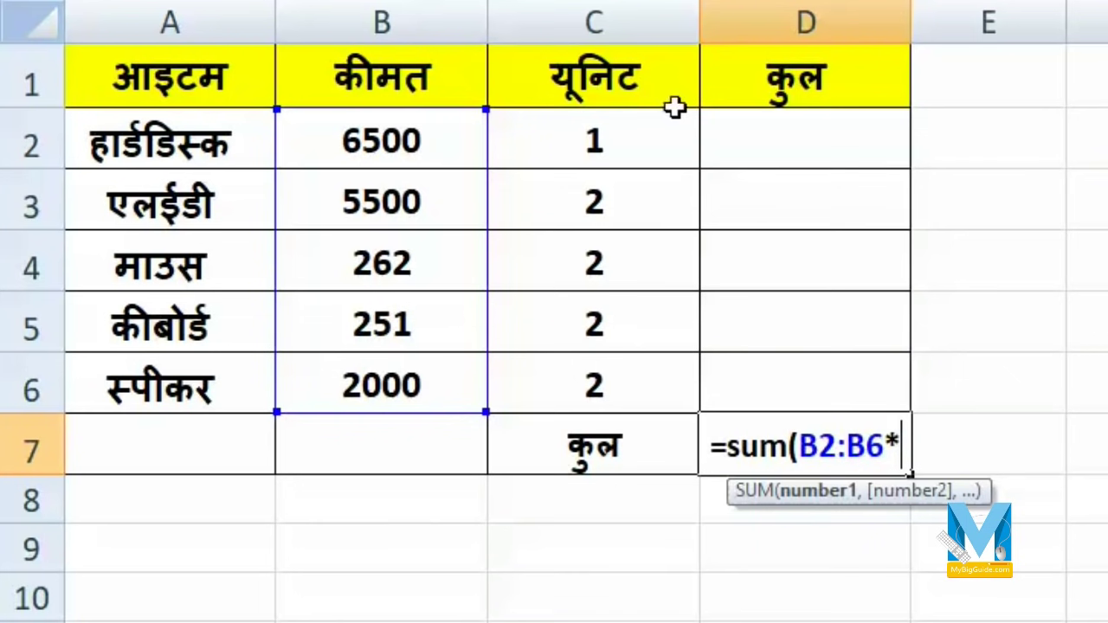
click(656, 134)
drag(656, 134, 643, 387)
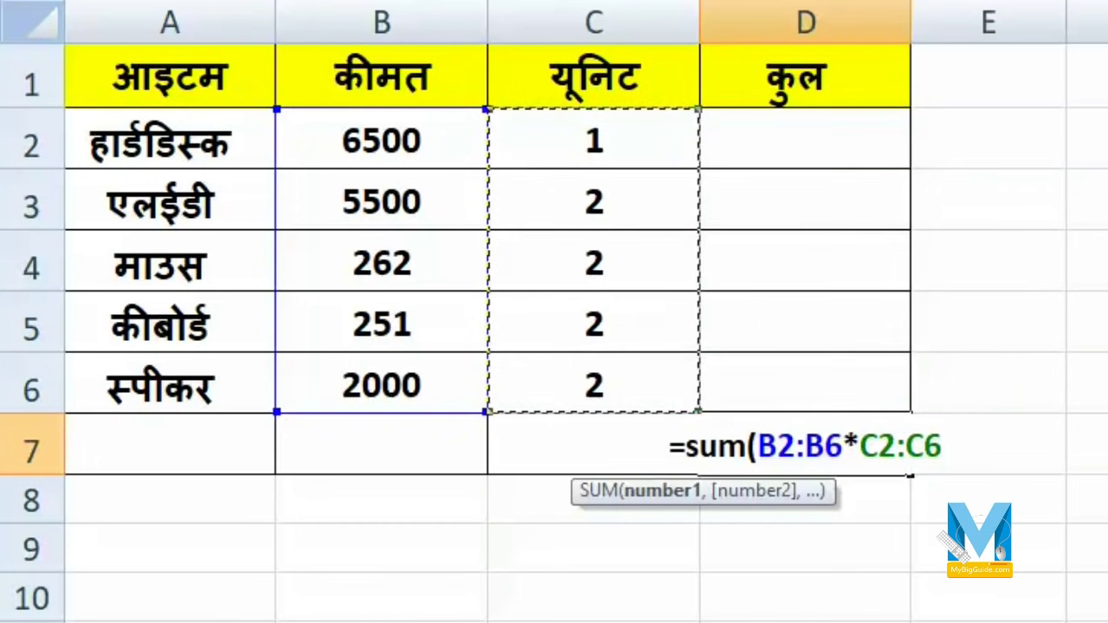
text())
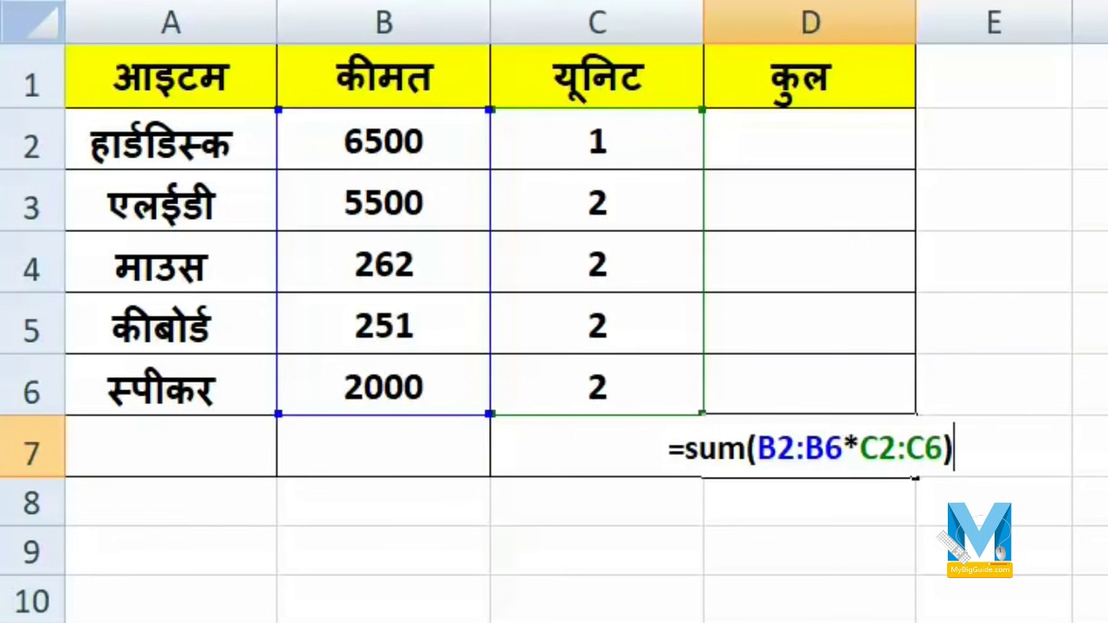
key(ctrl+shift+Return)
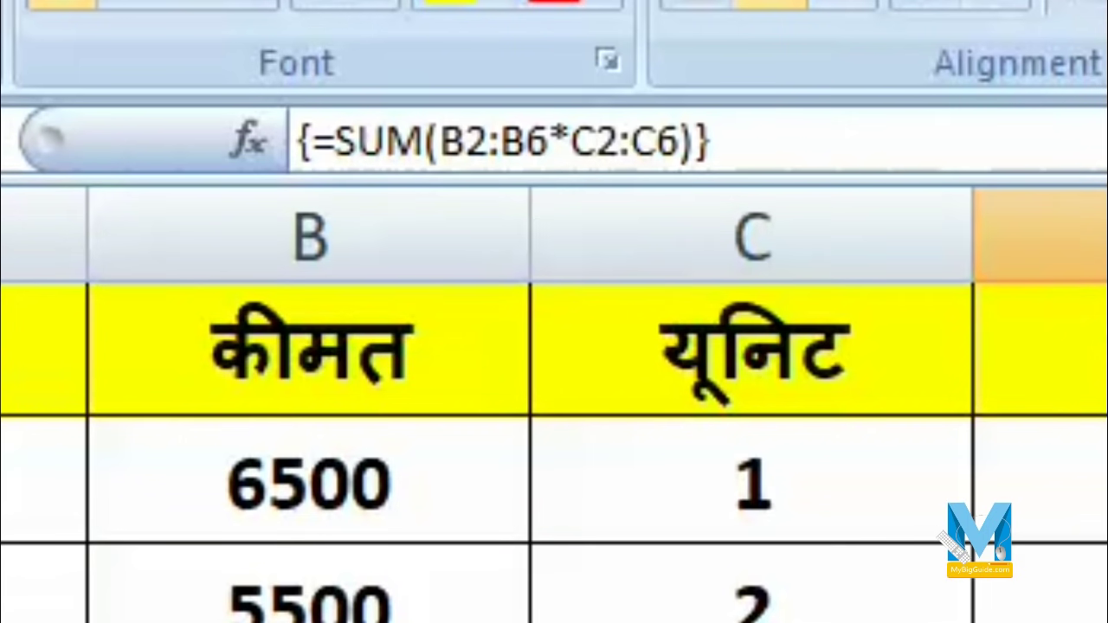
key(F2)
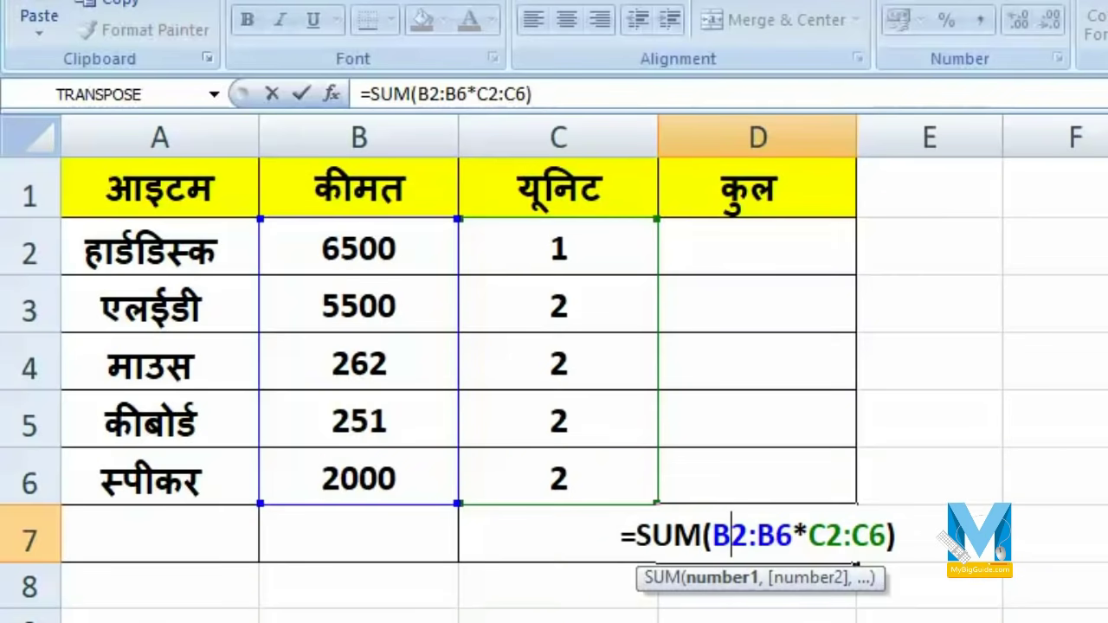
key(ctrl+shift+Return)
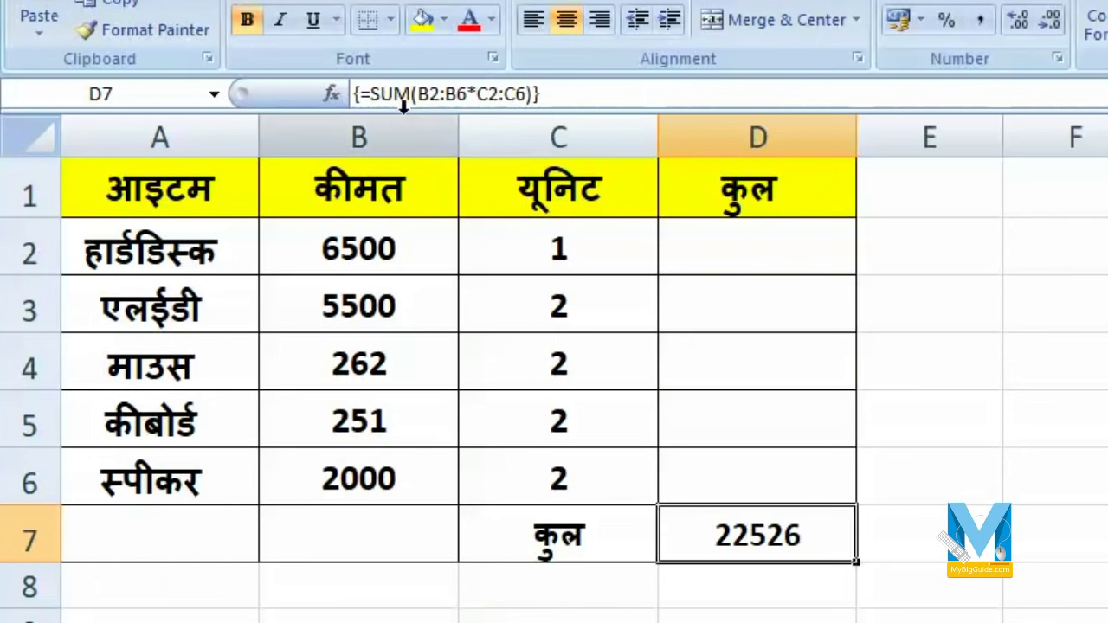
- Examine the price and unit pairs in rows 2 to 4 and the array formula in D7
click(380, 249)
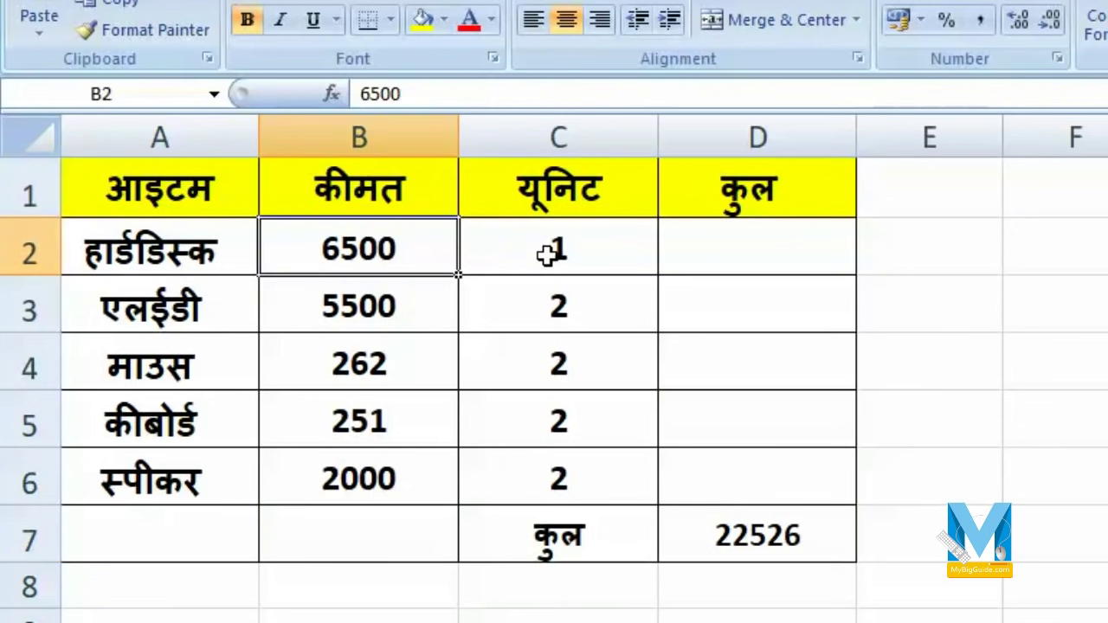
click(546, 252)
click(360, 313)
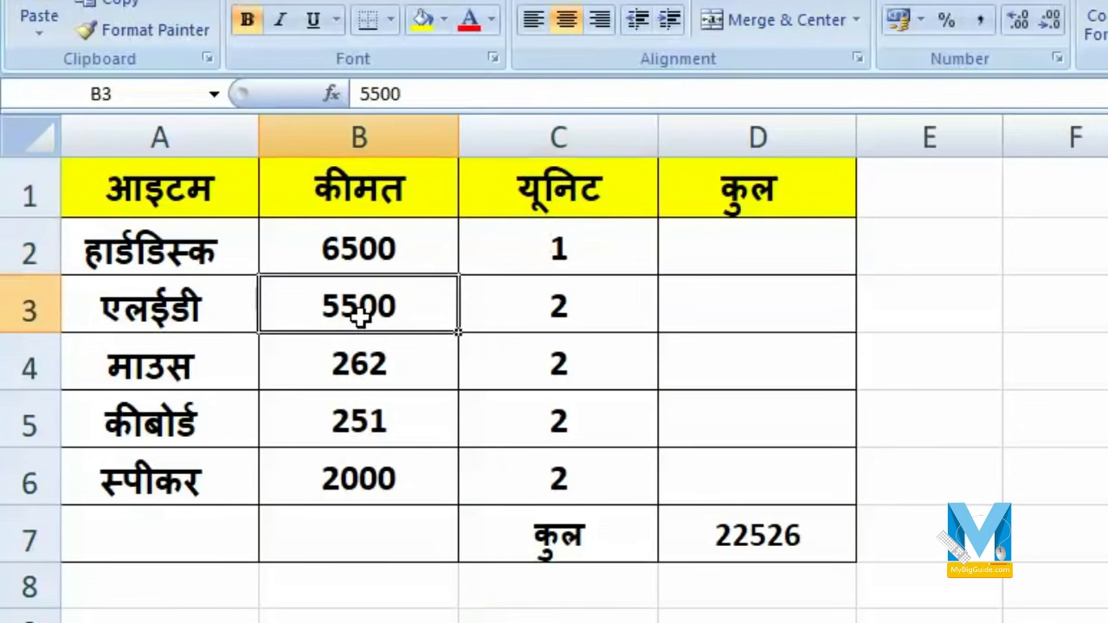
click(582, 310)
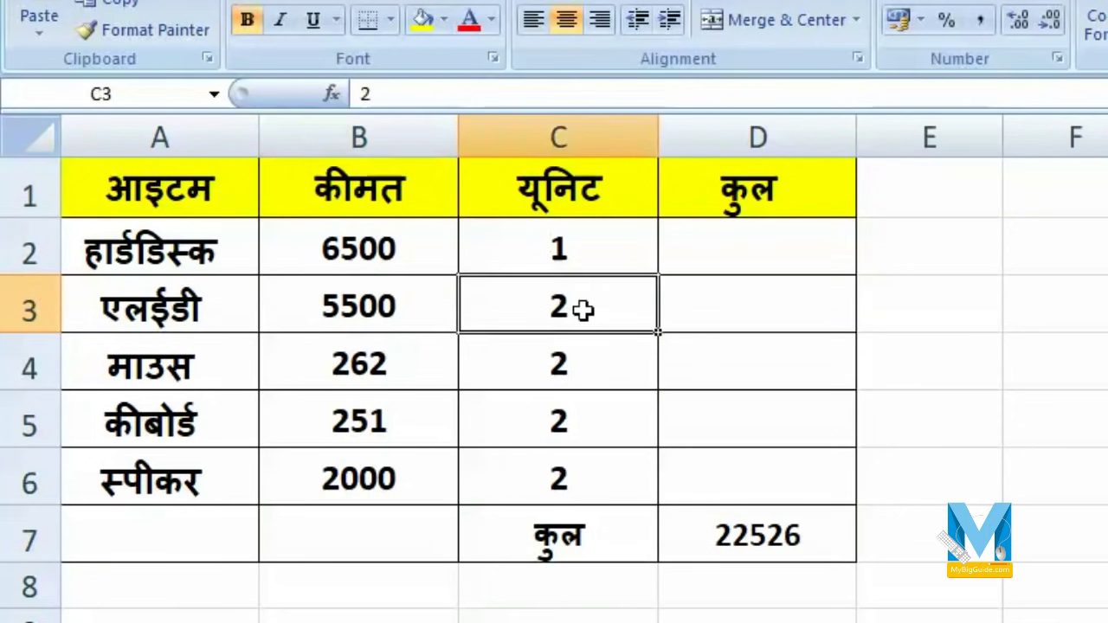
click(369, 367)
click(585, 374)
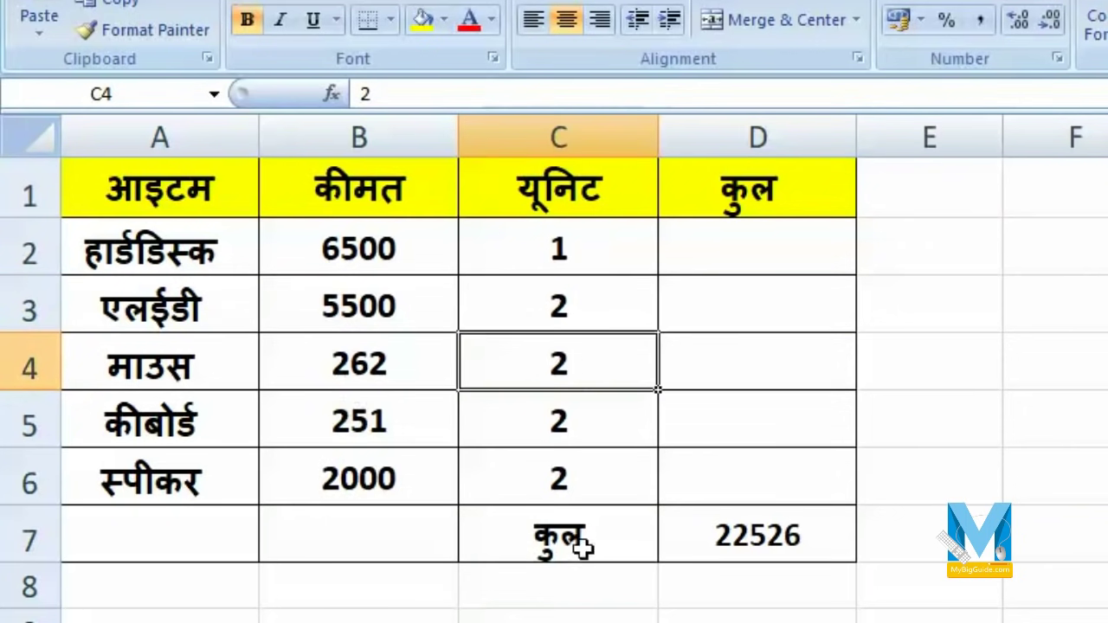
click(711, 539)
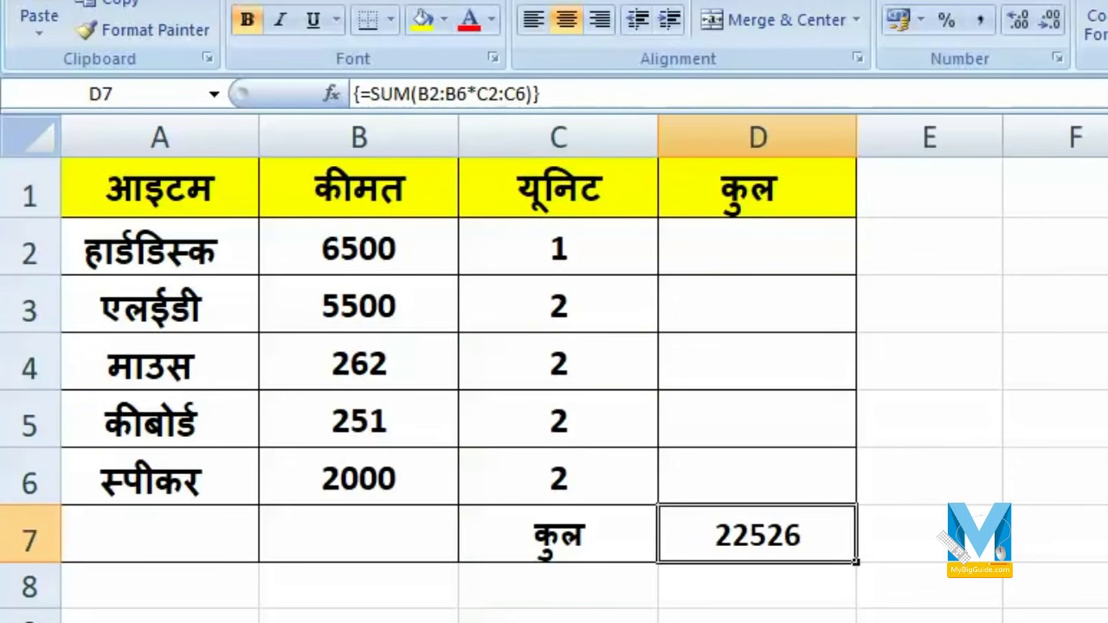
click(559, 304)
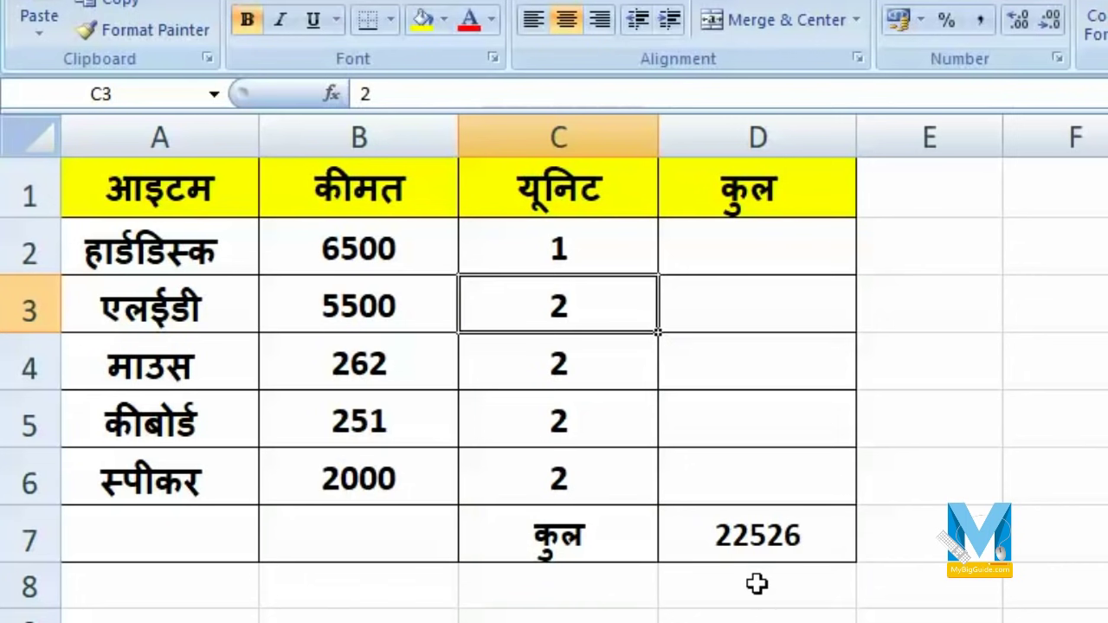
click(769, 517)
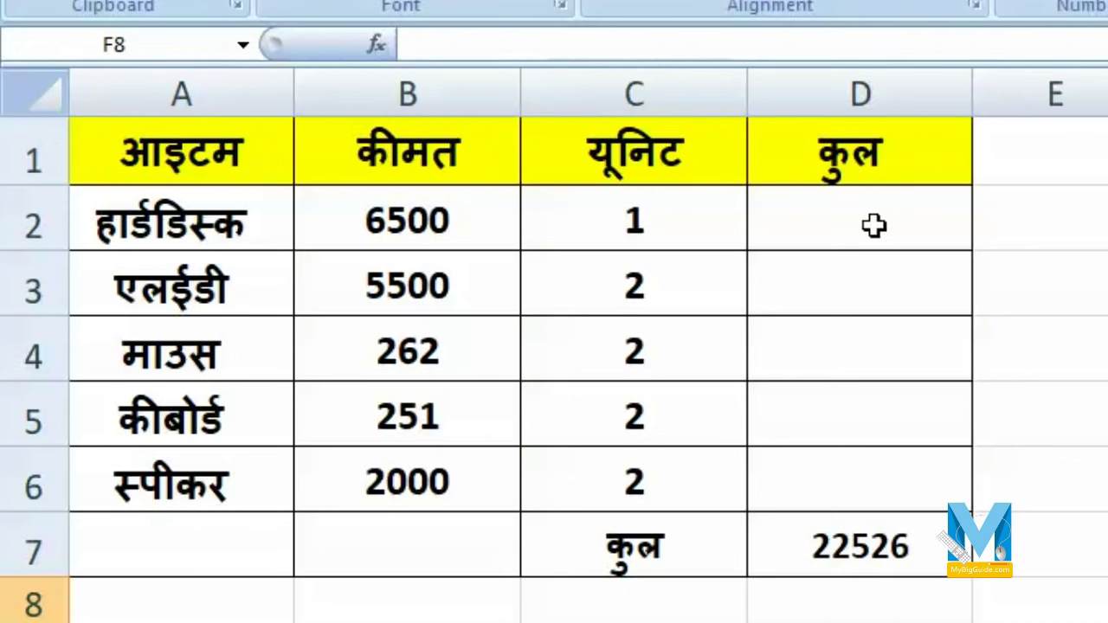
- Try the ordinary, non-array formula =B2:B6*C2:C6 for the item totals in D2:D6, and clear D2 again
drag(874, 225, 873, 488)
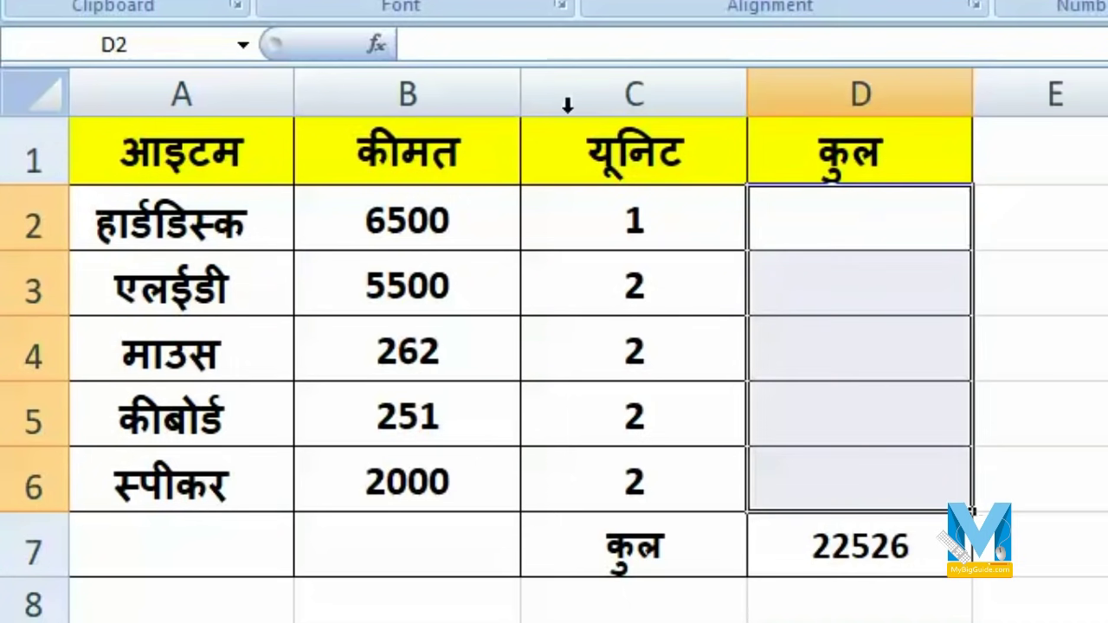
click(500, 45)
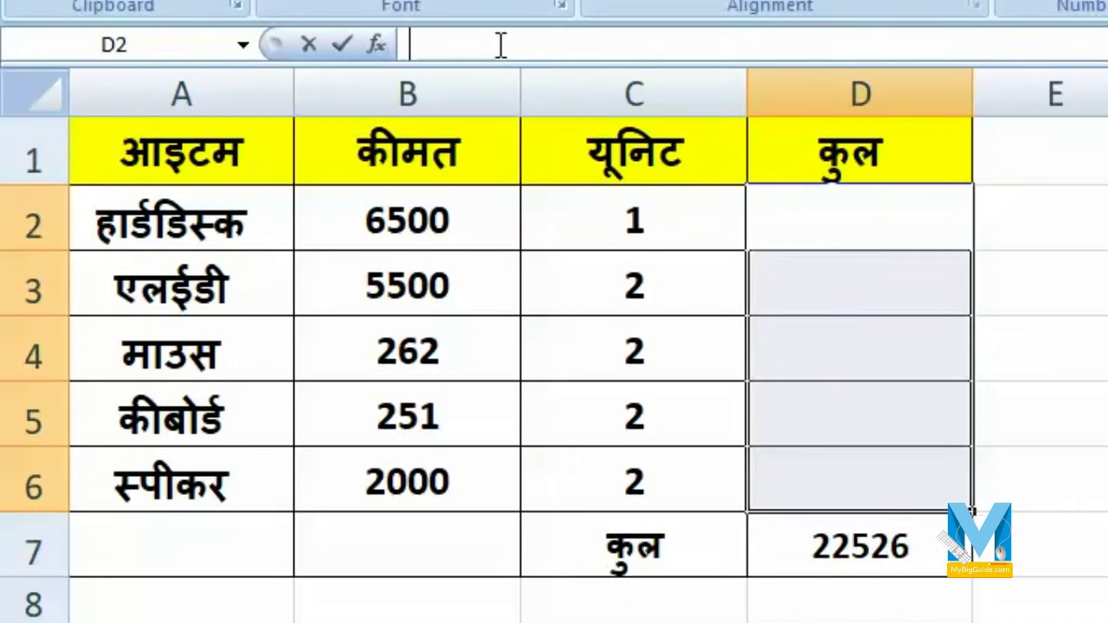
text(=)
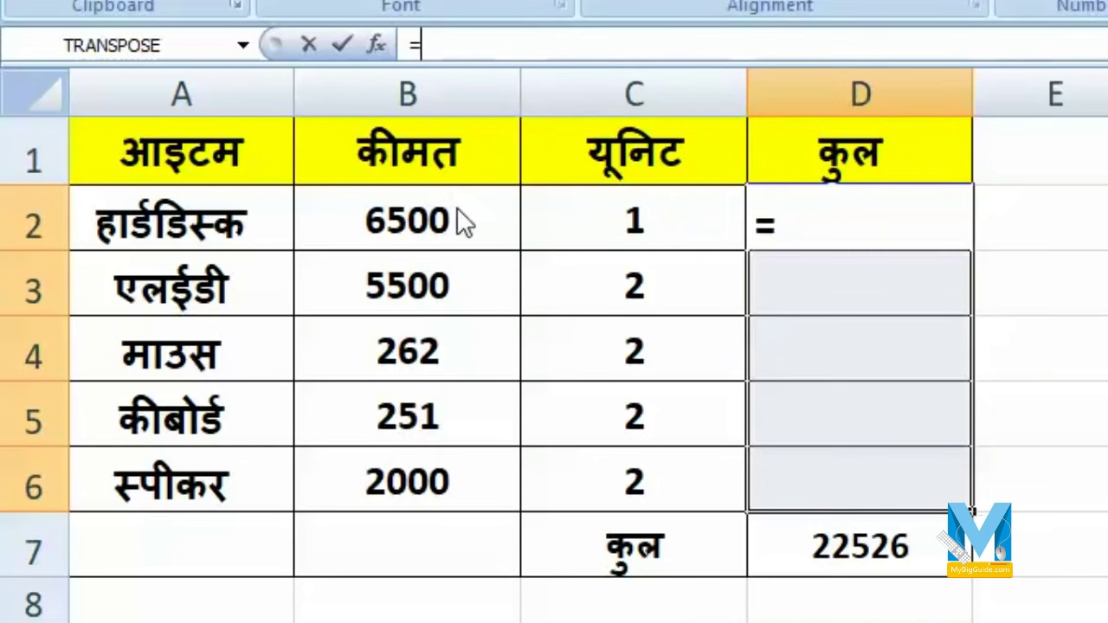
drag(459, 212, 462, 468)
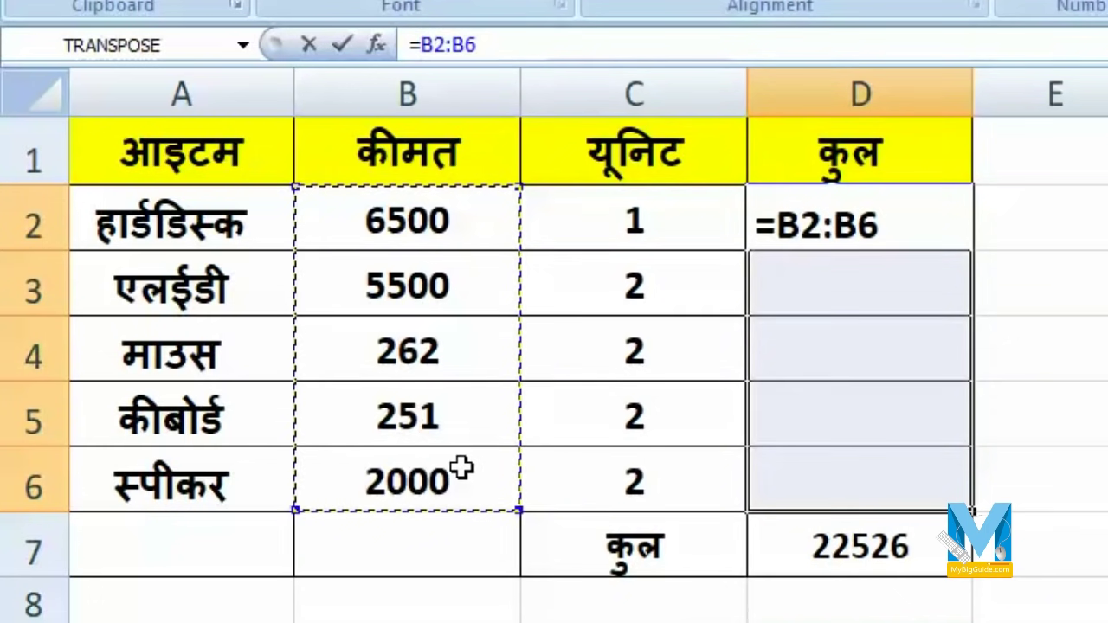
text(*)
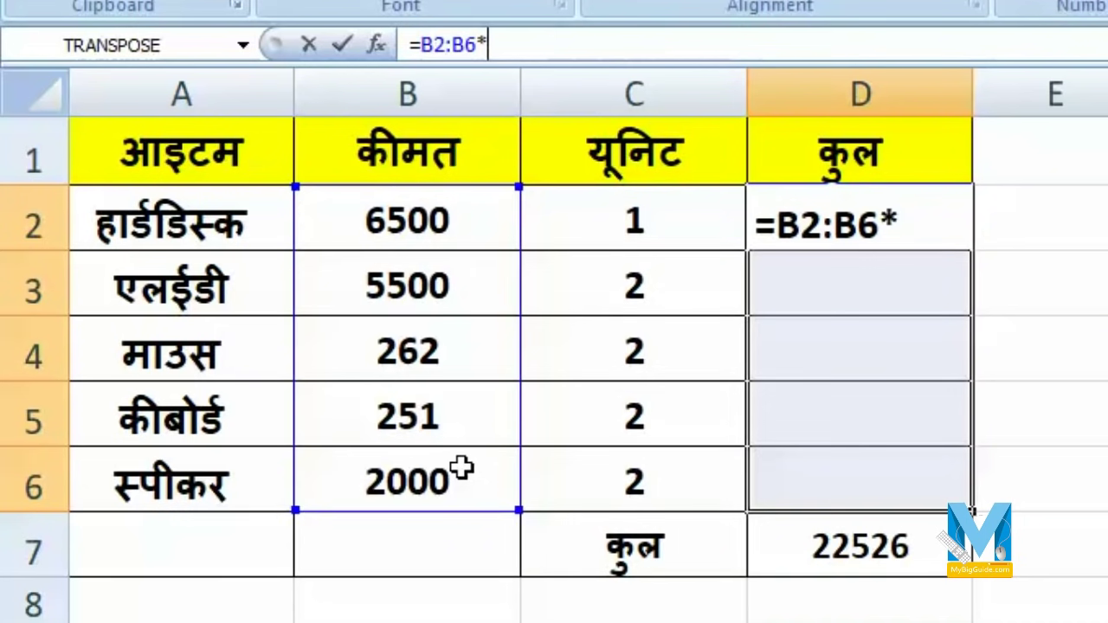
drag(693, 216, 712, 485)
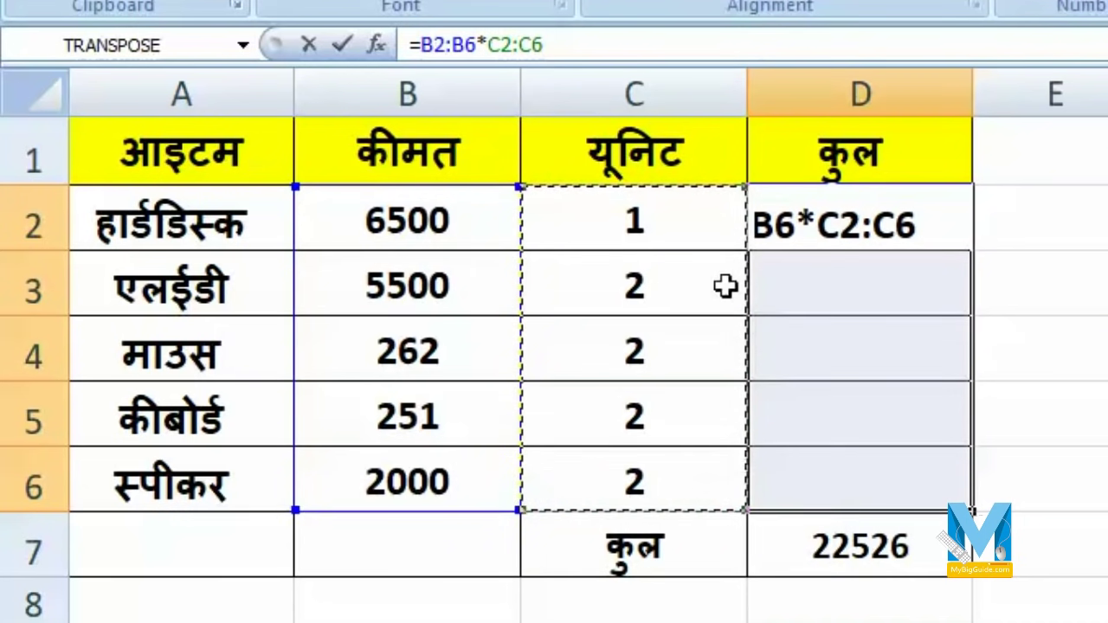
click(545, 45)
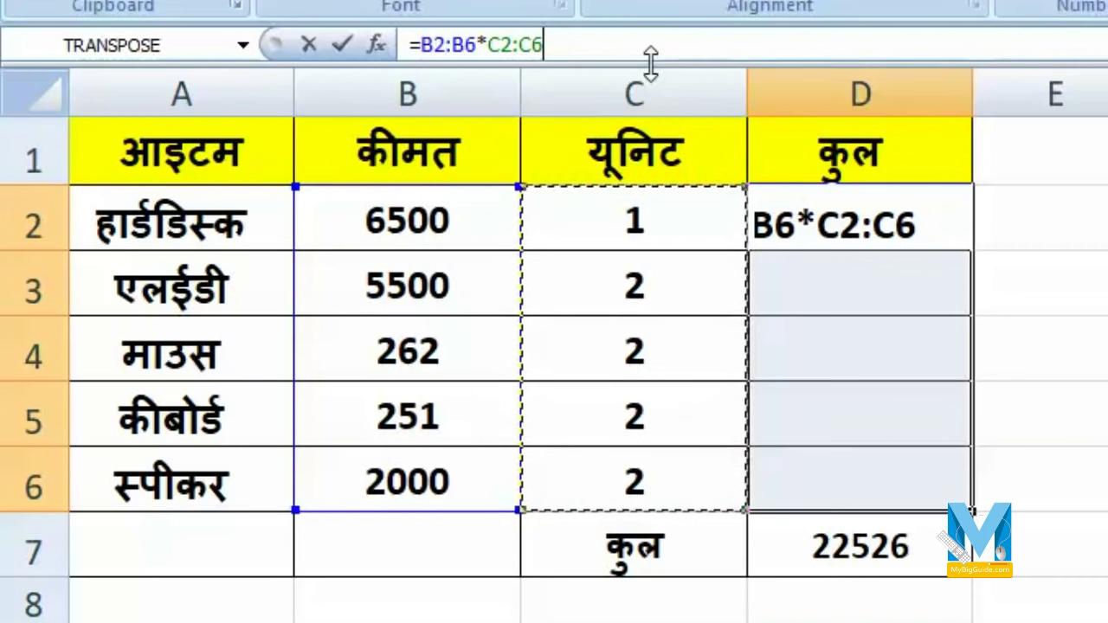
key(Return)
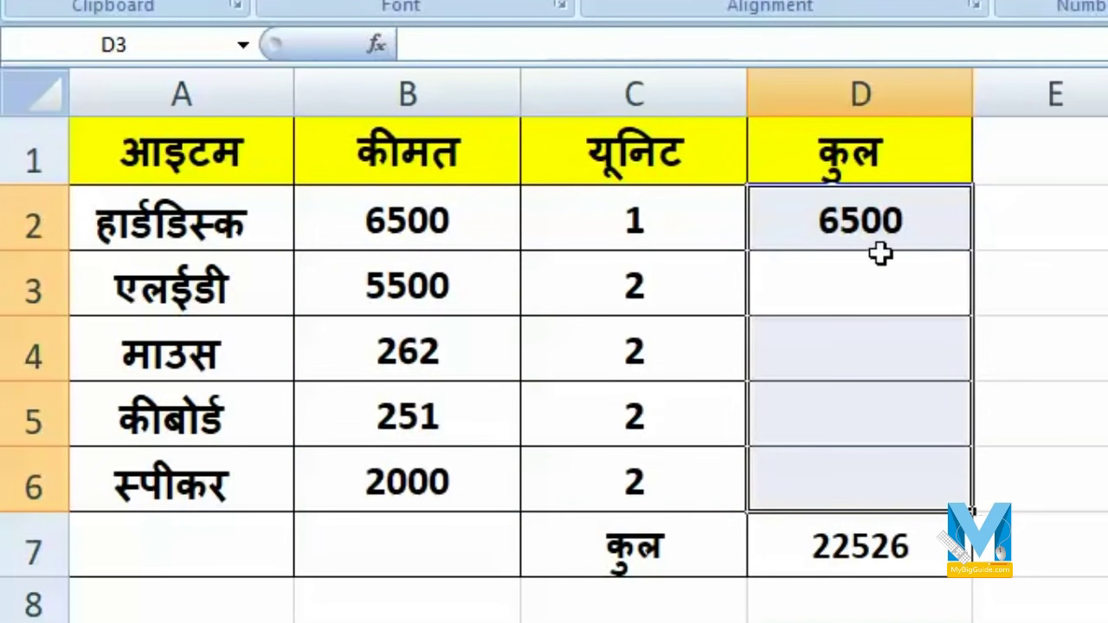
click(899, 221)
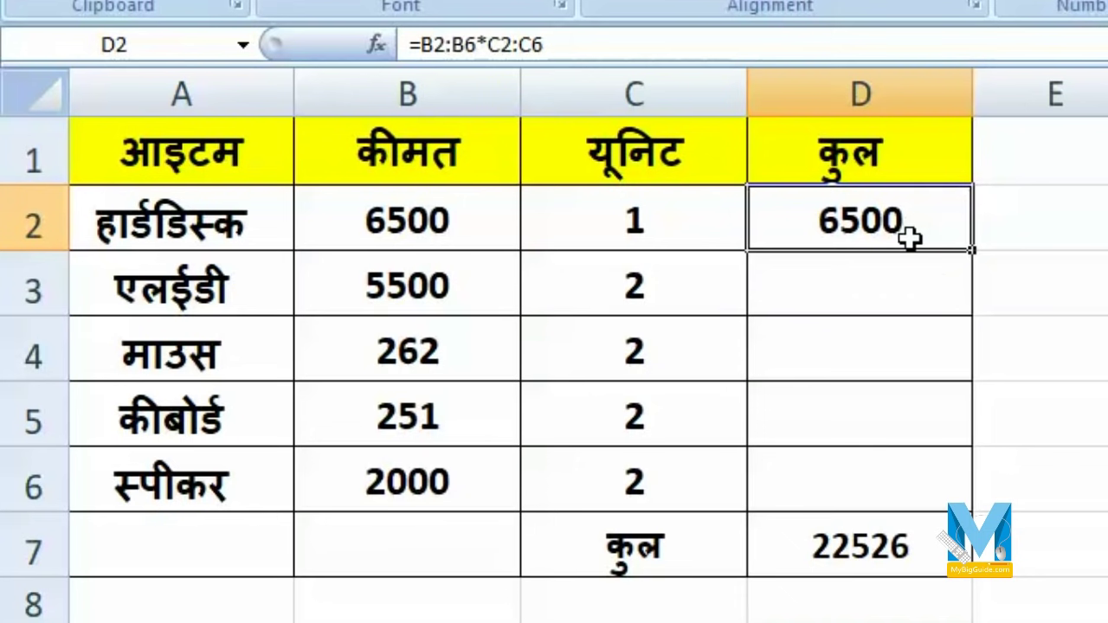
key(Delete)
- Calculate all item totals in D2:D6 at once with the array formula =B2:B6*C2:C6
drag(895, 216, 885, 479)
click(459, 43)
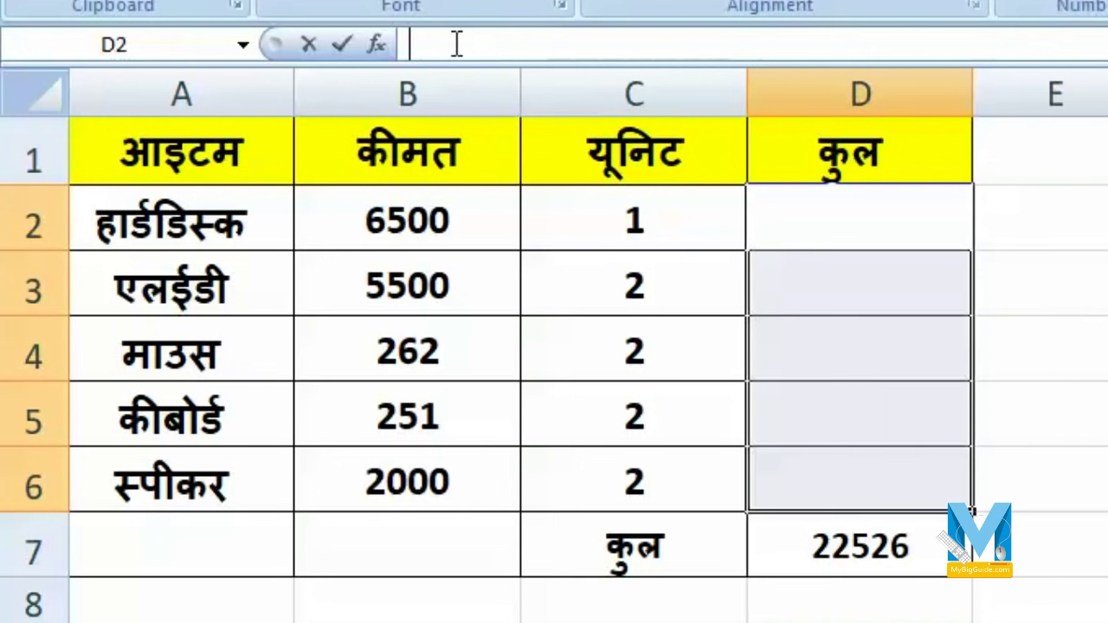
text(=)
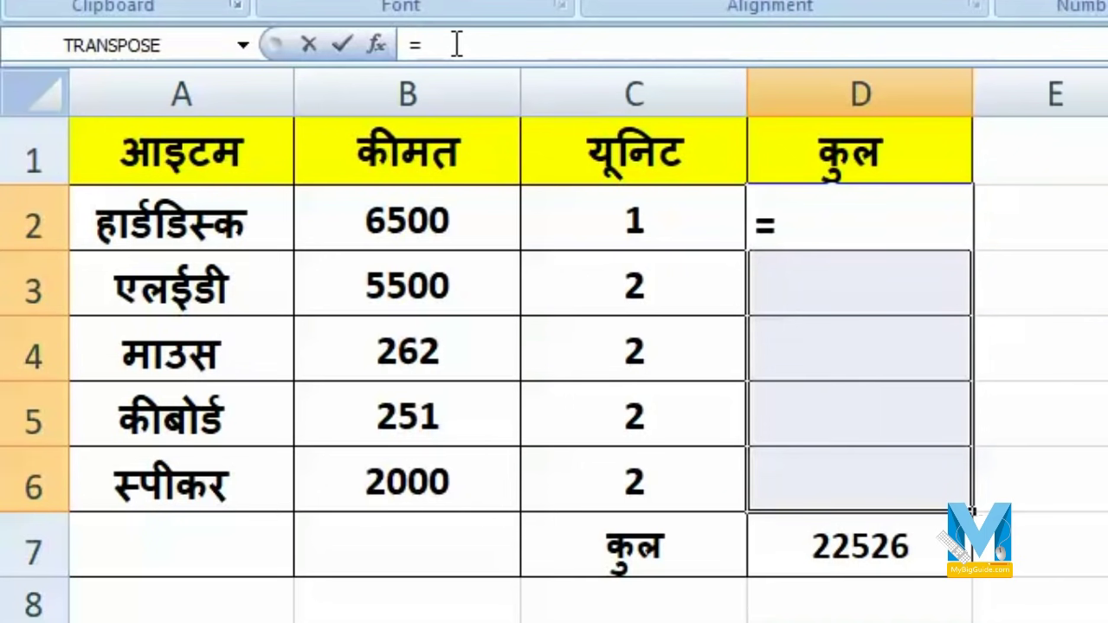
drag(448, 458, 449, 219)
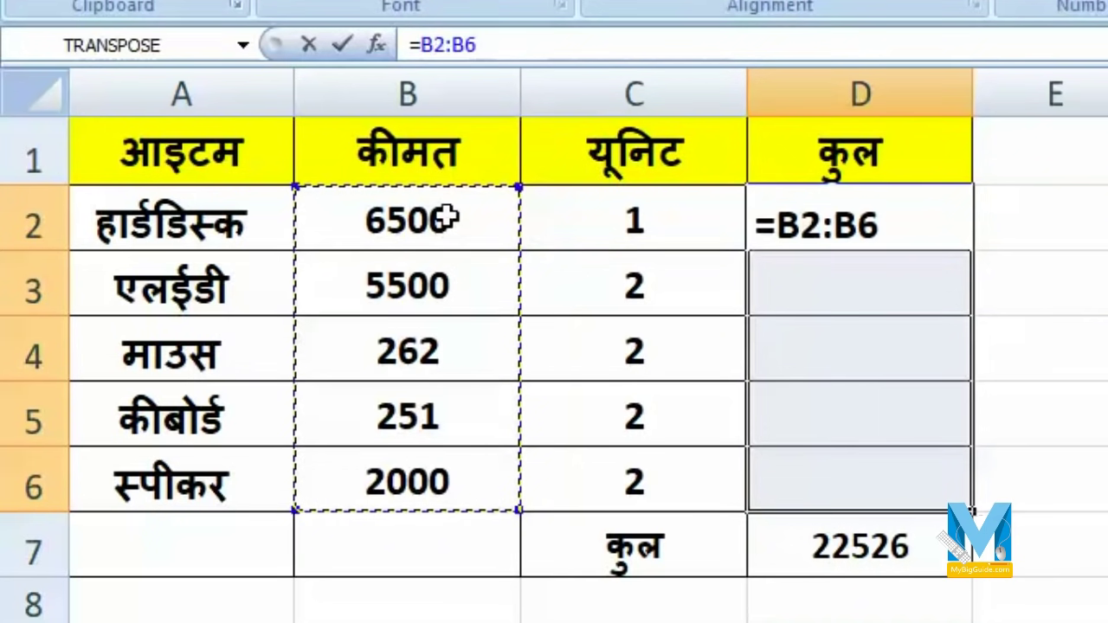
text(*)
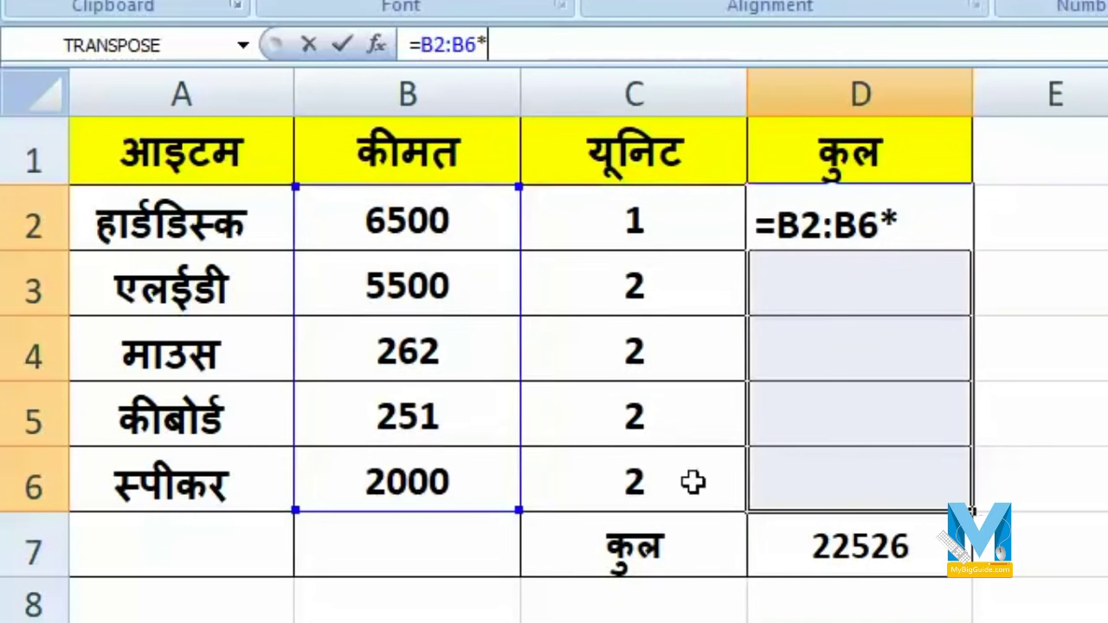
drag(693, 482, 636, 222)
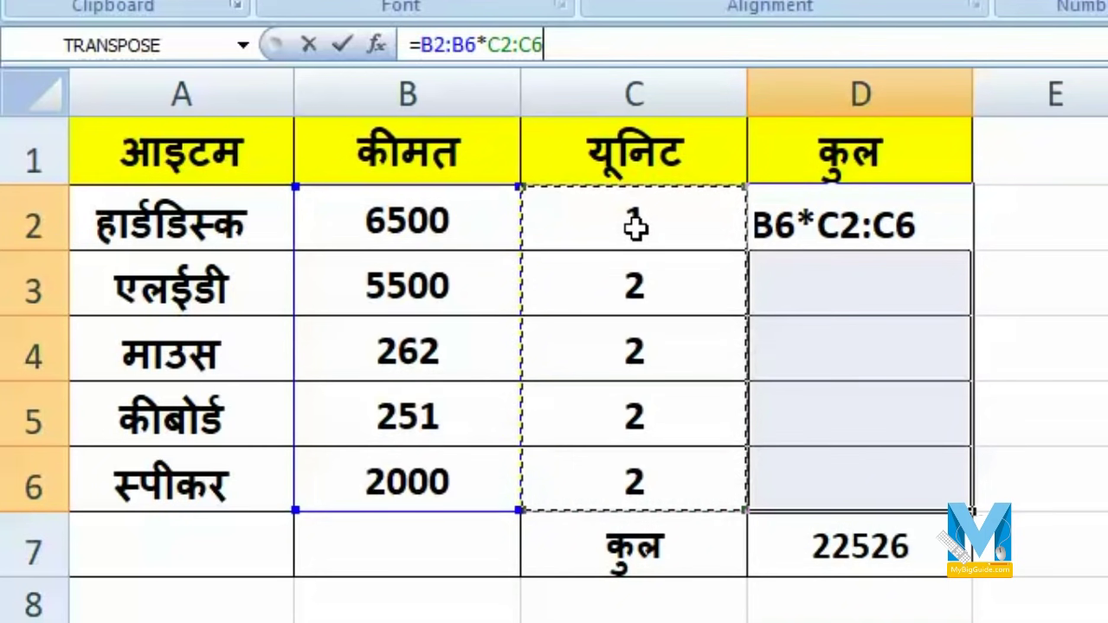
key(ctrl+shift+Return)
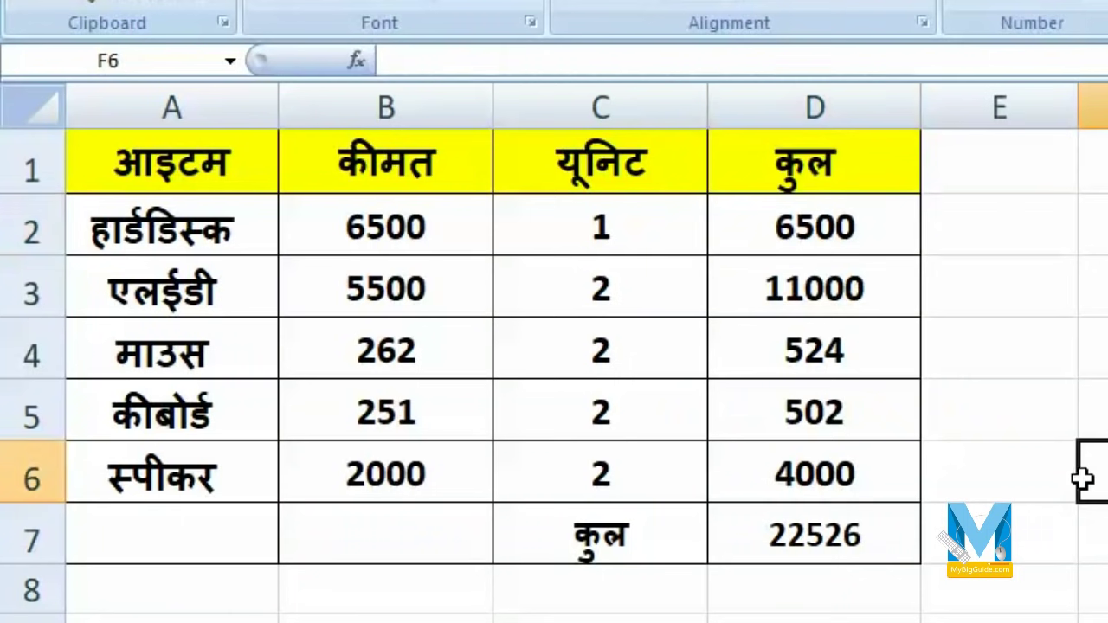
- Check the formula behind each item total in cells D2 to D6
click(817, 218)
click(865, 475)
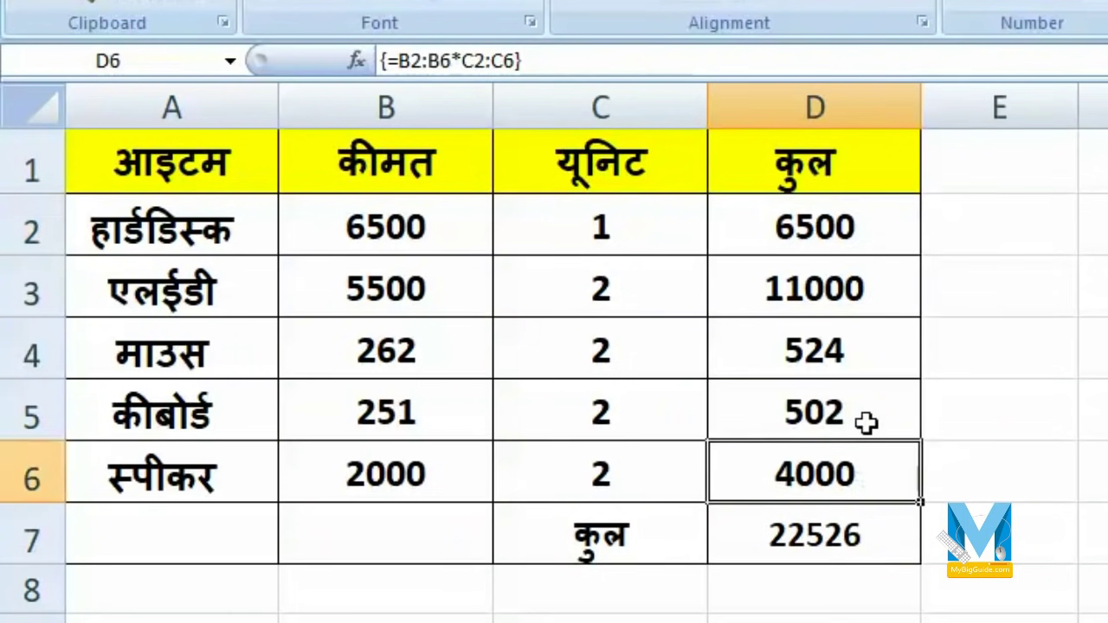
click(865, 423)
click(854, 346)
click(854, 280)
click(839, 228)
click(1091, 532)
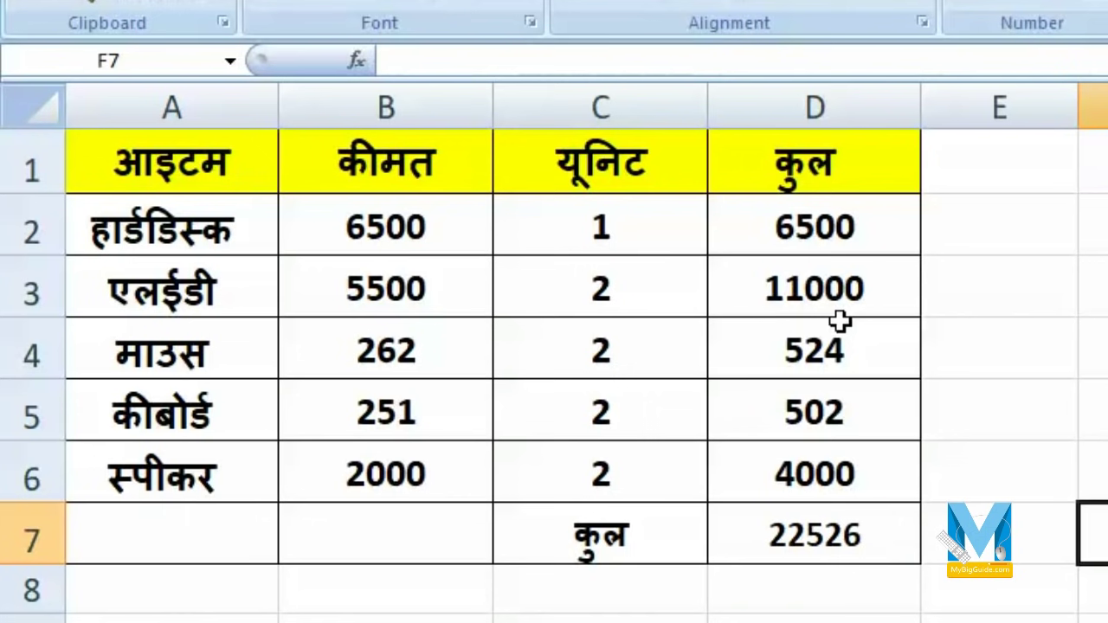
- Try to overwrite only cell D4 of the item totals array with 0
click(839, 367)
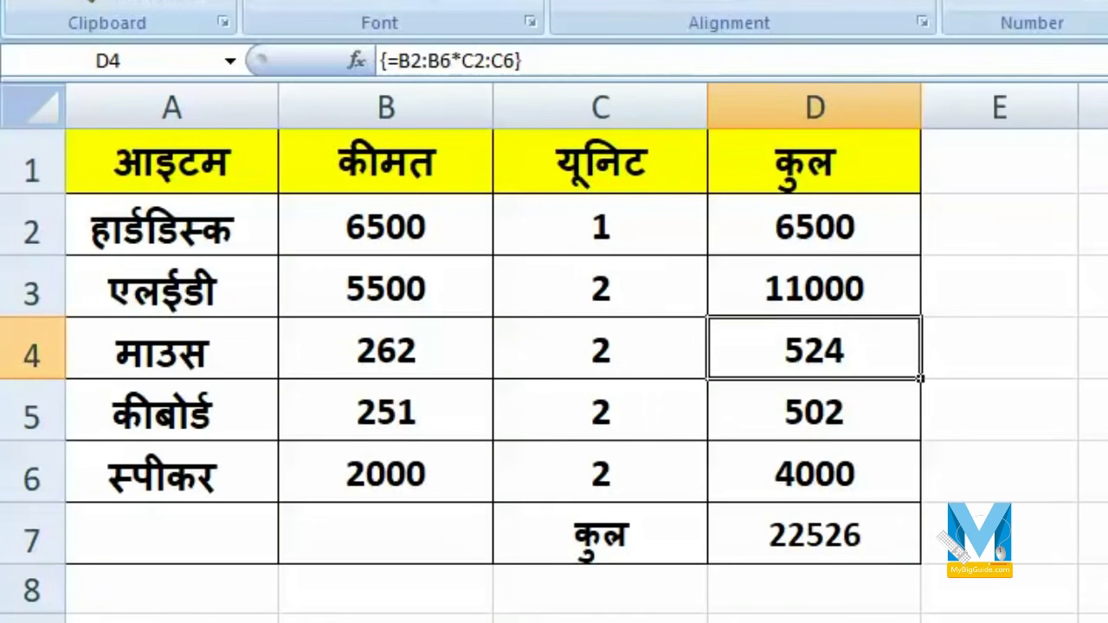
text(0)
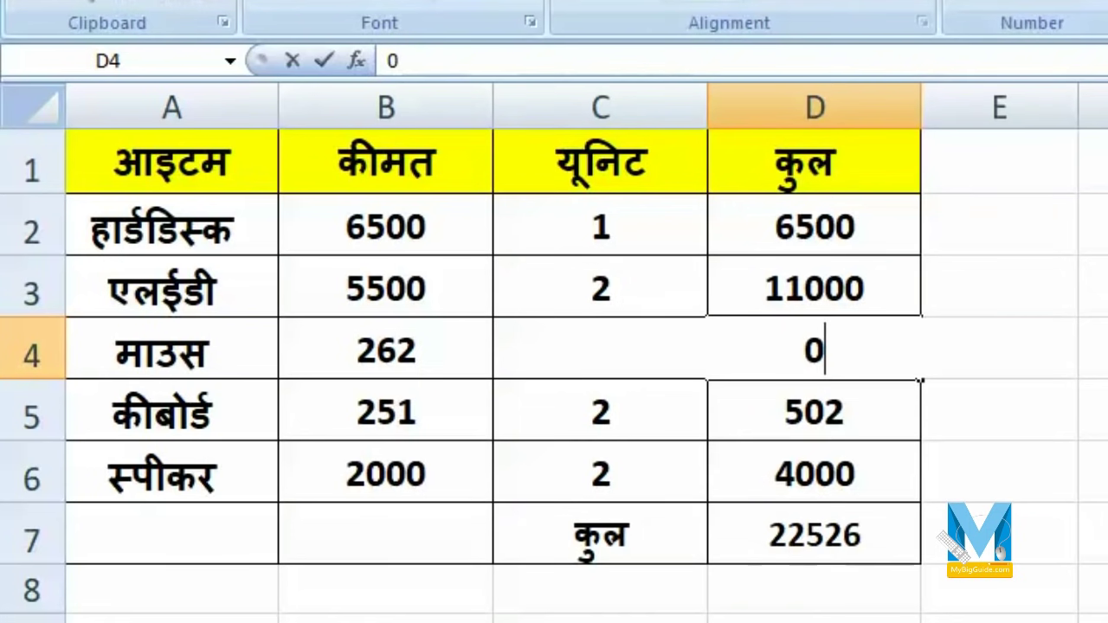
key(Return)
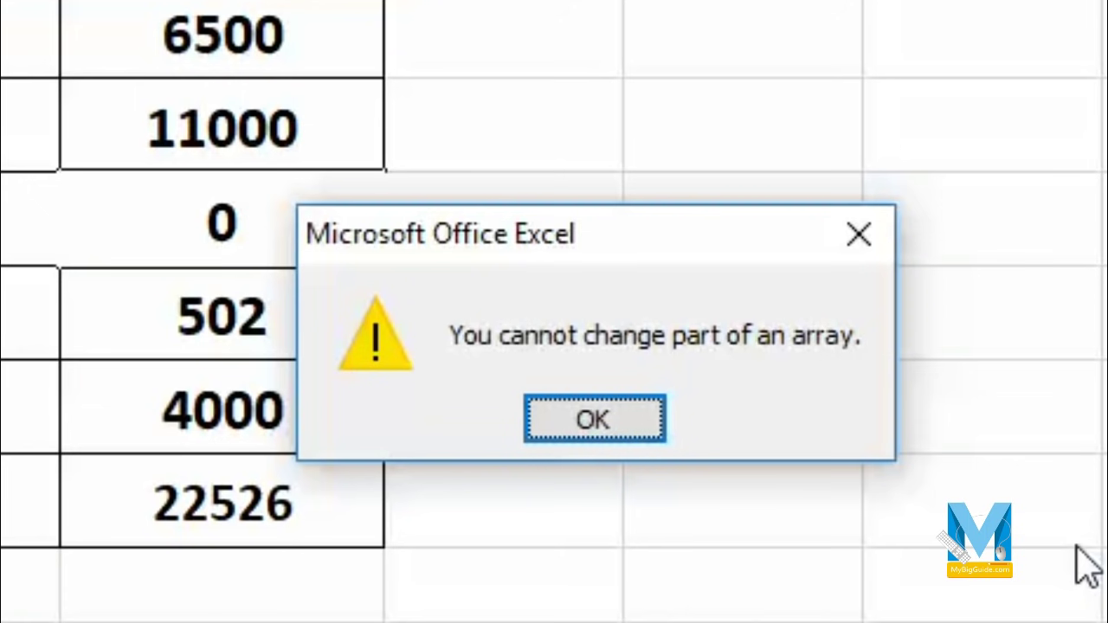
key(Return)
key(Escape)
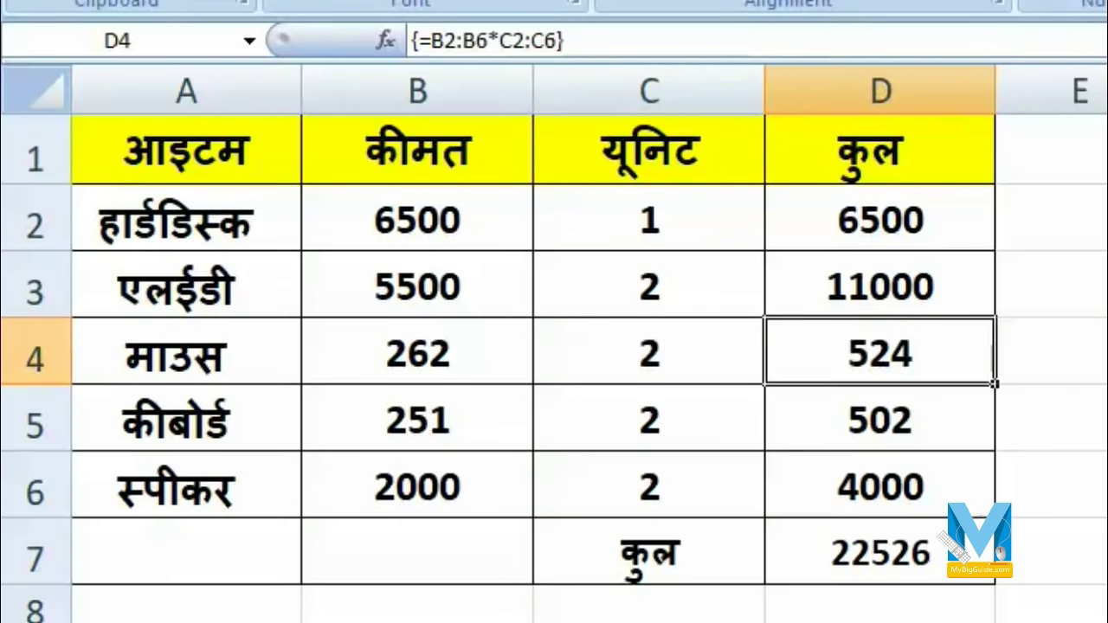
key(Right)
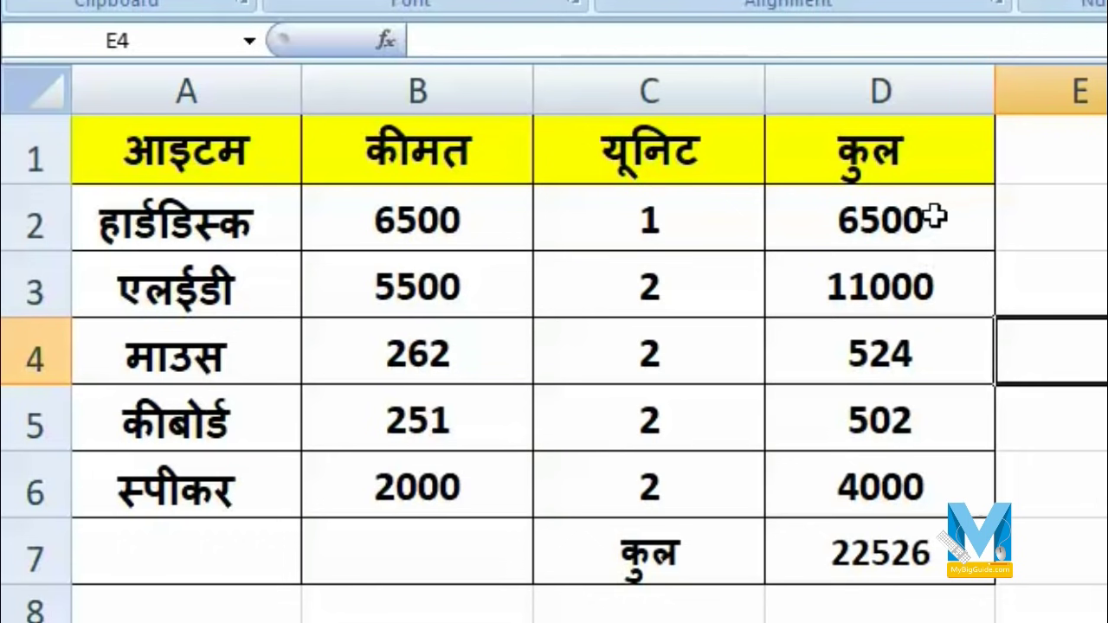
- Delete the whole array of item totals in D2:D6 at once
drag(885, 217, 915, 489)
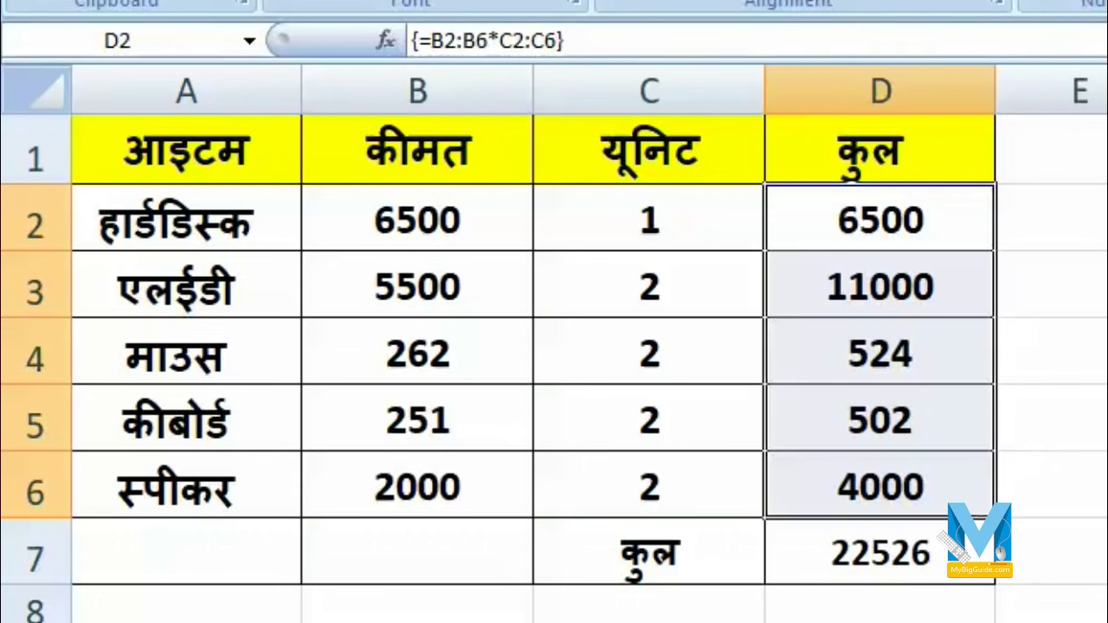
key(Delete)
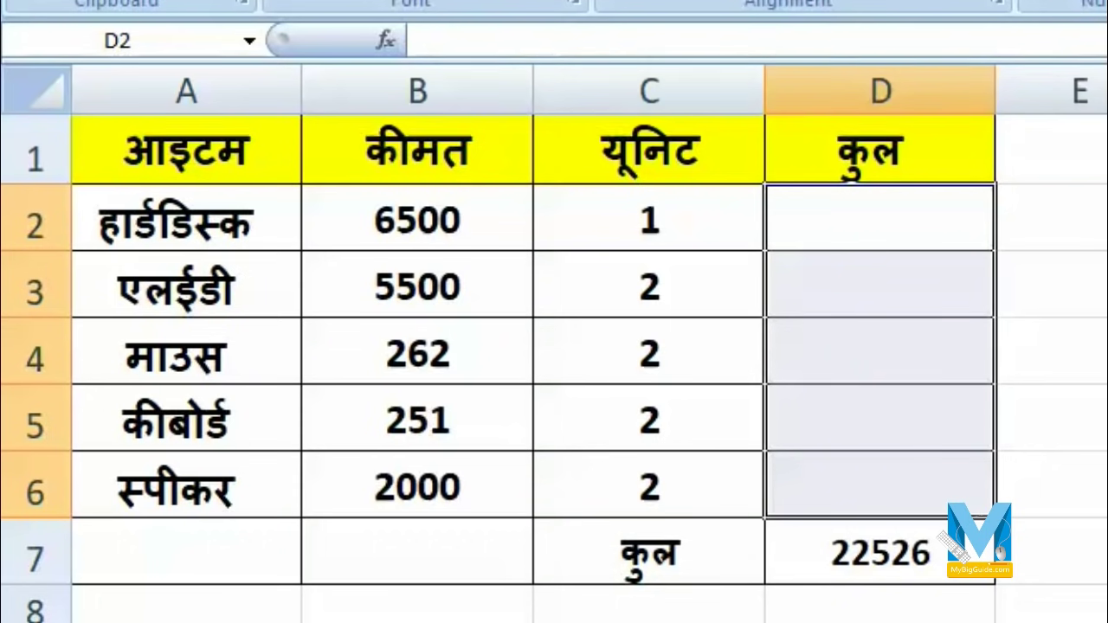